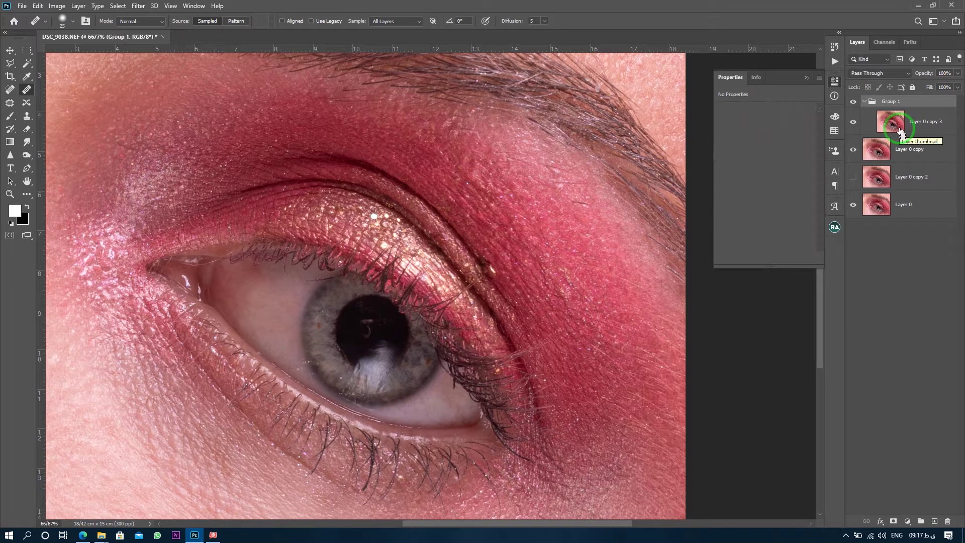
Apply a Gaussian Blur with a 4.8-pixel radius to Layer 0 copy 3 inside Group 1.
{"action": "left_click", "coordinate": [938, 128]}
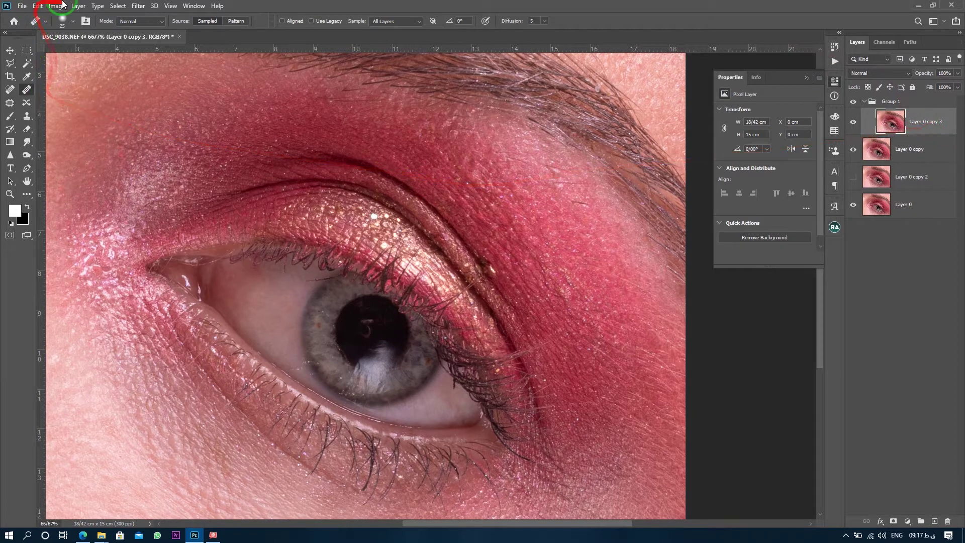
{"action": "left_click", "coordinate": [138, 6]}
{"action": "mouse_move", "coordinate": [240, 120]}
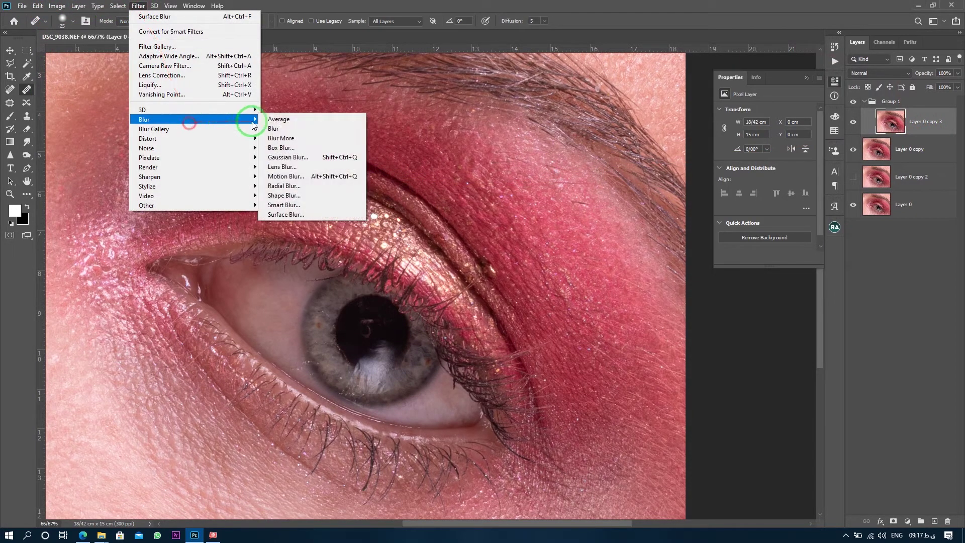
{"action": "left_click", "coordinate": [312, 158]}
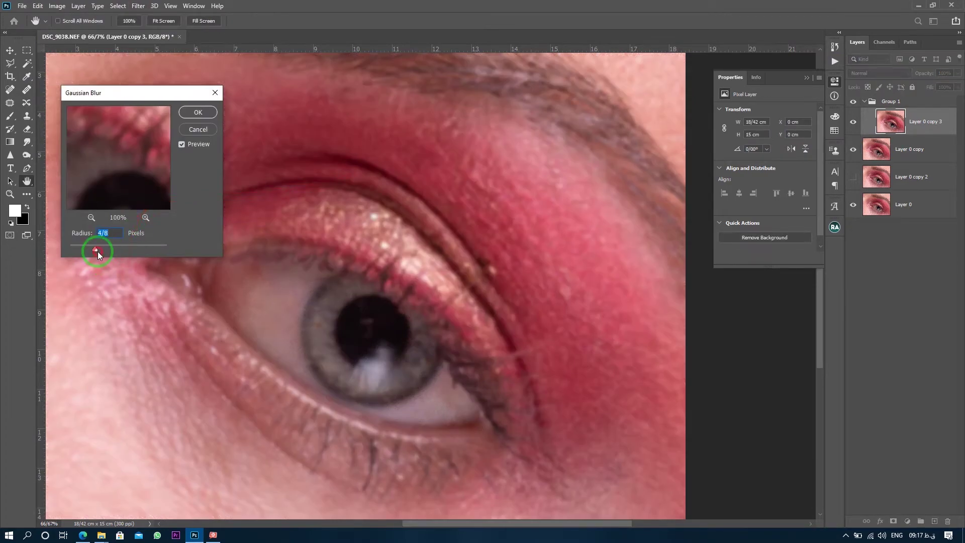
{"action": "left_click", "coordinate": [198, 112]}
{"action": "key", "text": "j"}
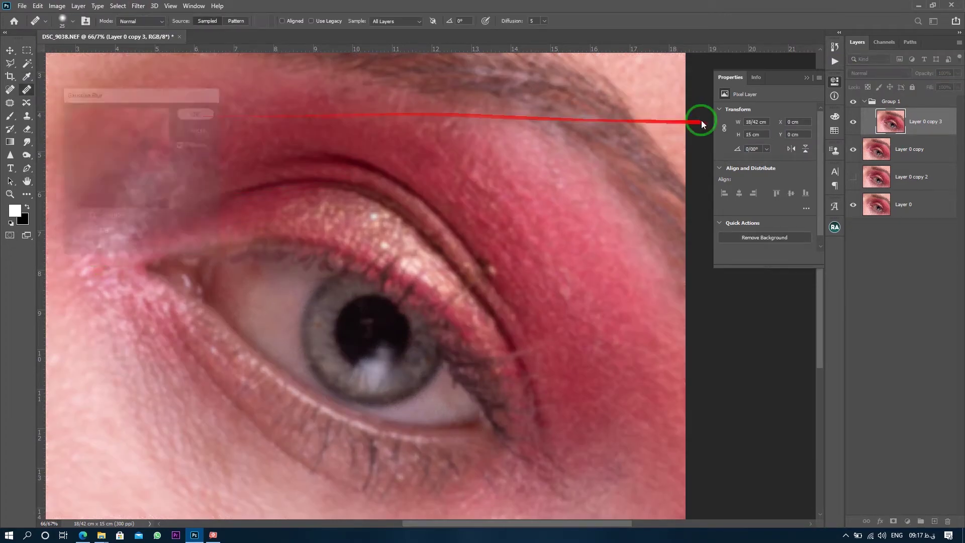
Add Hue/Saturation and Channel Mixer adjustment layers above Layer 0 copy 3, with the Channel Mixer beneath the Hue/Saturation layer.
{"action": "left_click", "coordinate": [907, 522]}
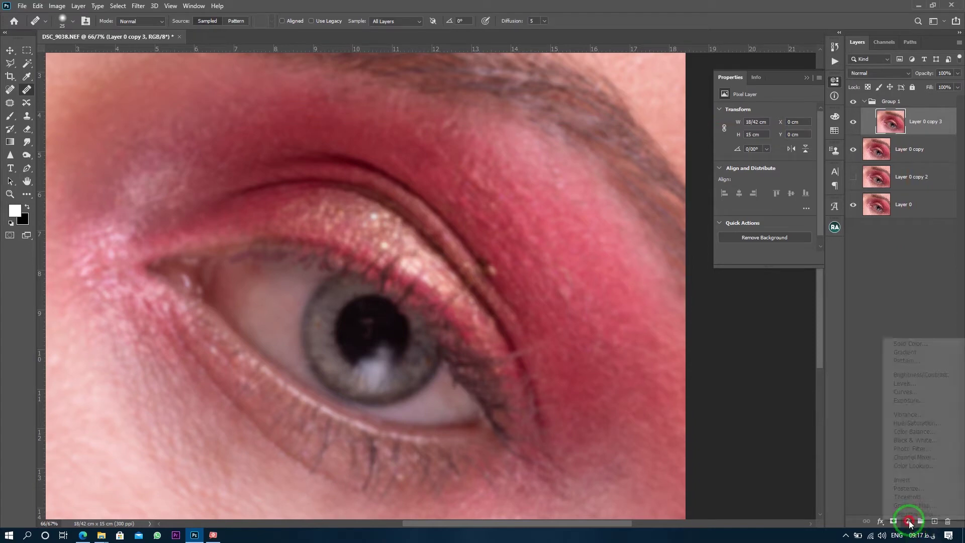
{"action": "left_click", "coordinate": [924, 426]}
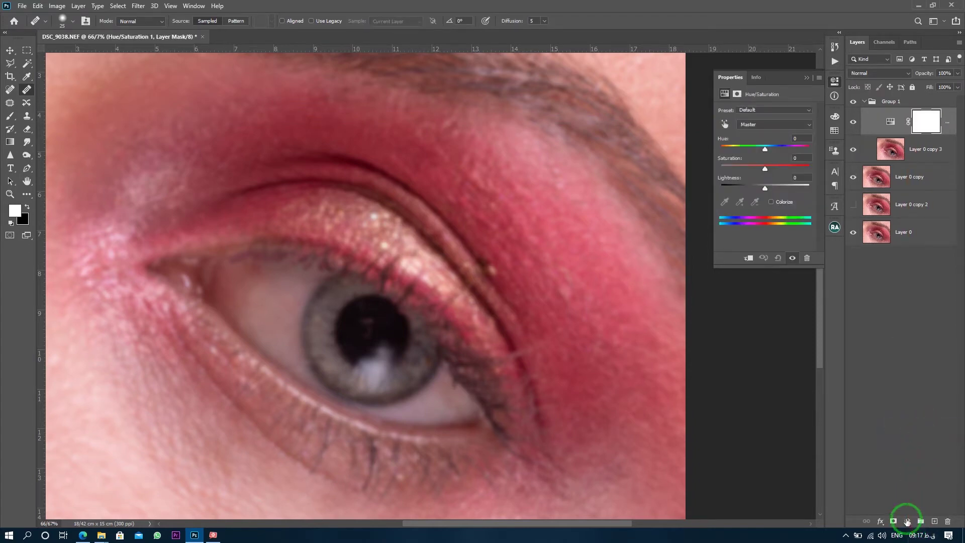
{"action": "left_click", "coordinate": [907, 522]}
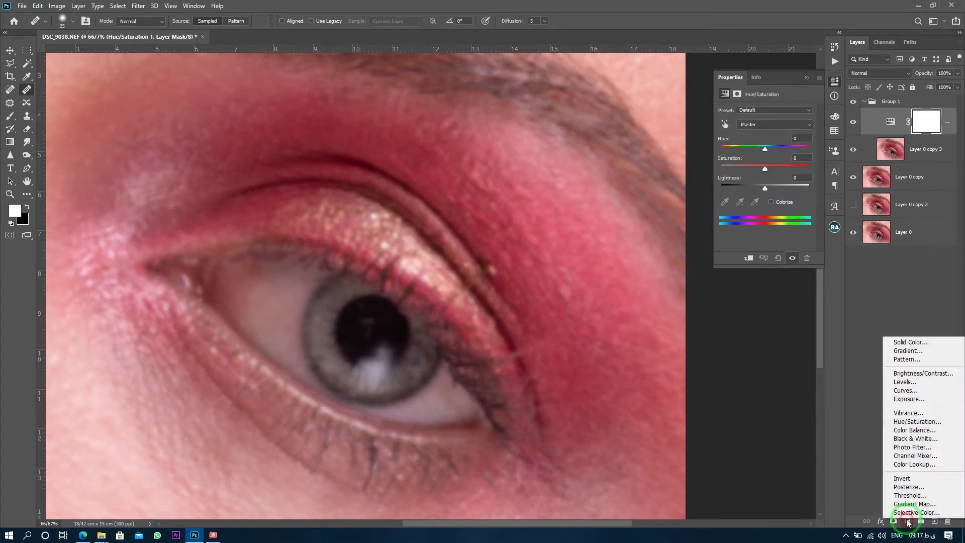
{"action": "left_click", "coordinate": [924, 458]}
{"action": "mouse_move", "coordinate": [891, 150]}
{"action": "left_mouse_down"}
{"action": "mouse_move", "coordinate": [889, 110]}
{"action": "mouse_move", "coordinate": [887, 129]}
{"action": "mouse_move", "coordinate": [819, 146]}
{"action": "mouse_move", "coordinate": [889, 135]}
{"action": "left_mouse_up"}
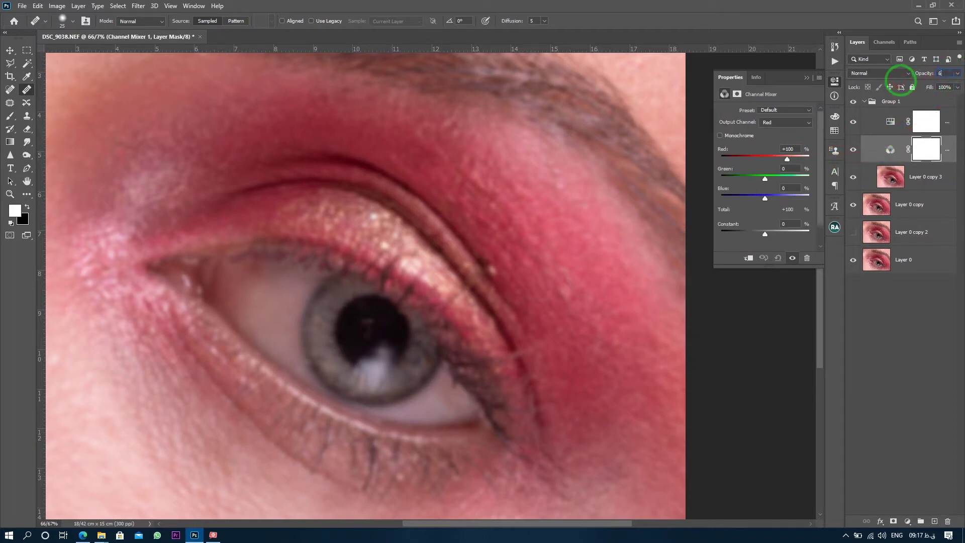
Set the Channel Mixer layer to Screen at 68% opacity and make it monochrome with red -62, green +96 and blue +66.
{"action": "left_click", "coordinate": [891, 75]}
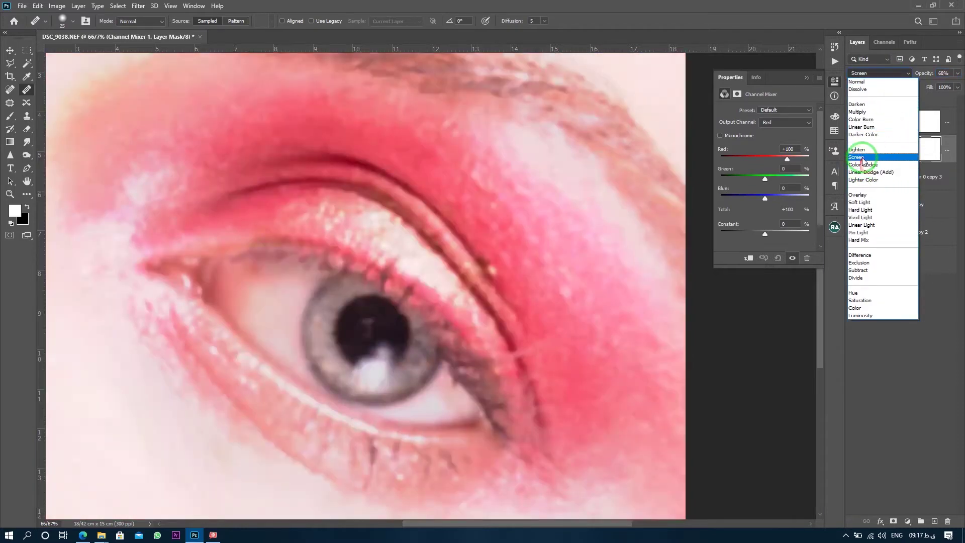
{"action": "left_click", "coordinate": [862, 157]}
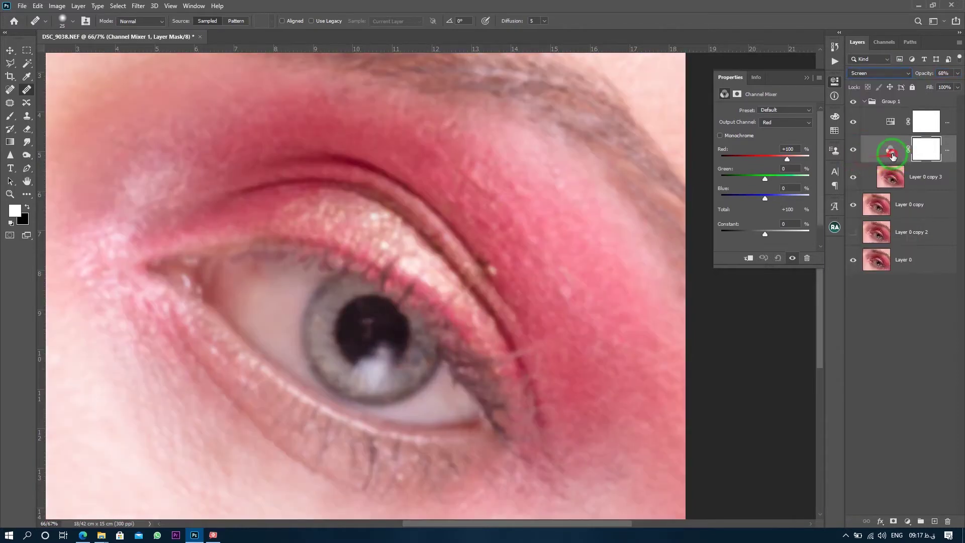
{"action": "left_click", "coordinate": [719, 135]}
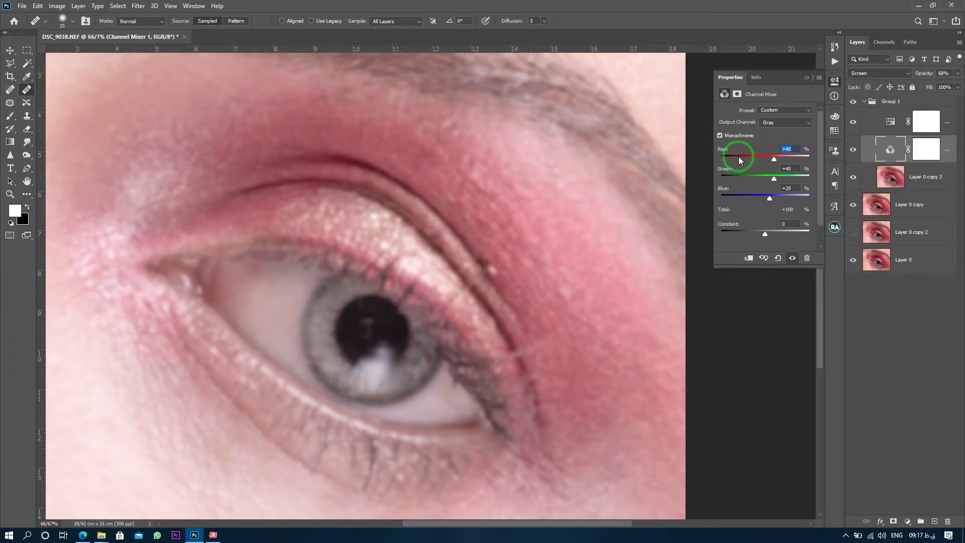
{"action": "type", "text": "-62"}
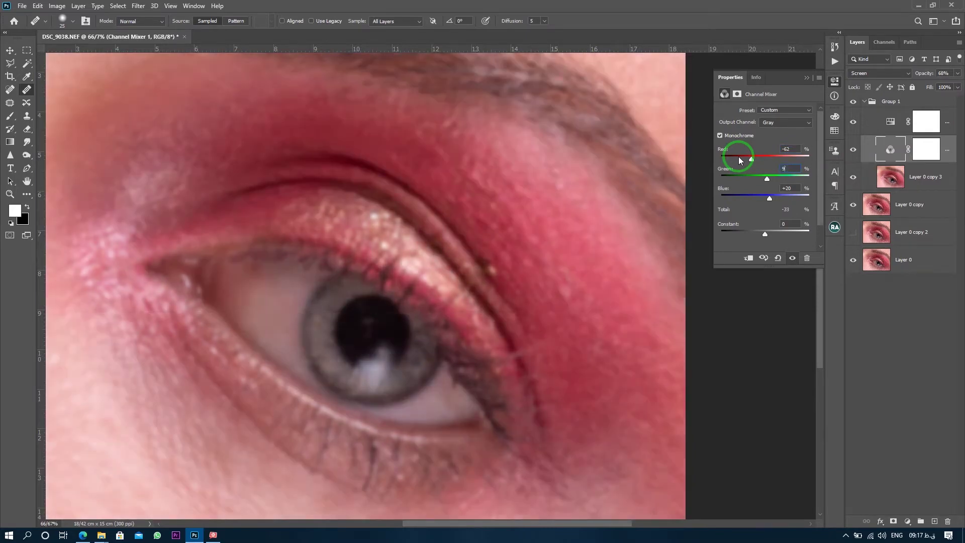
{"action": "type", "text": "96"}
{"action": "key", "text": "Return"}
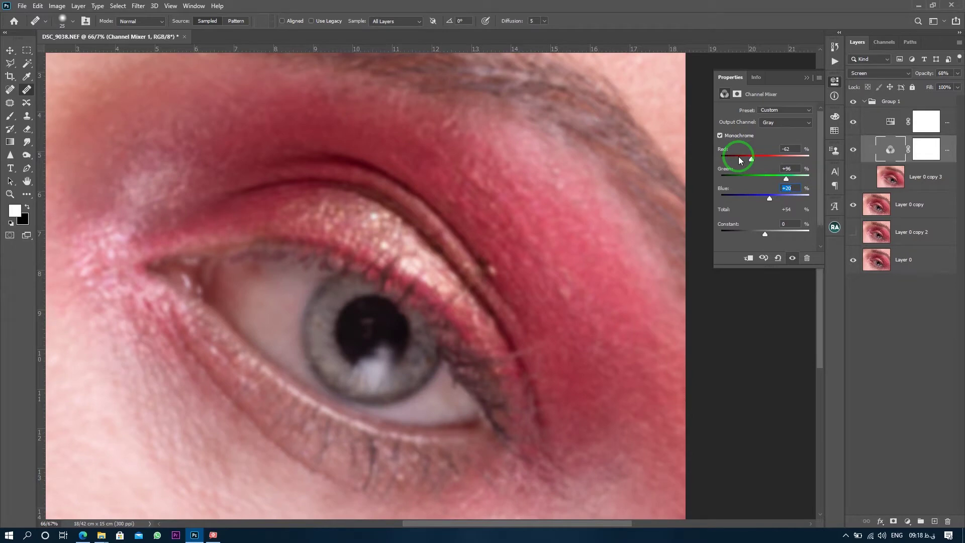
{"action": "type", "text": "66"}
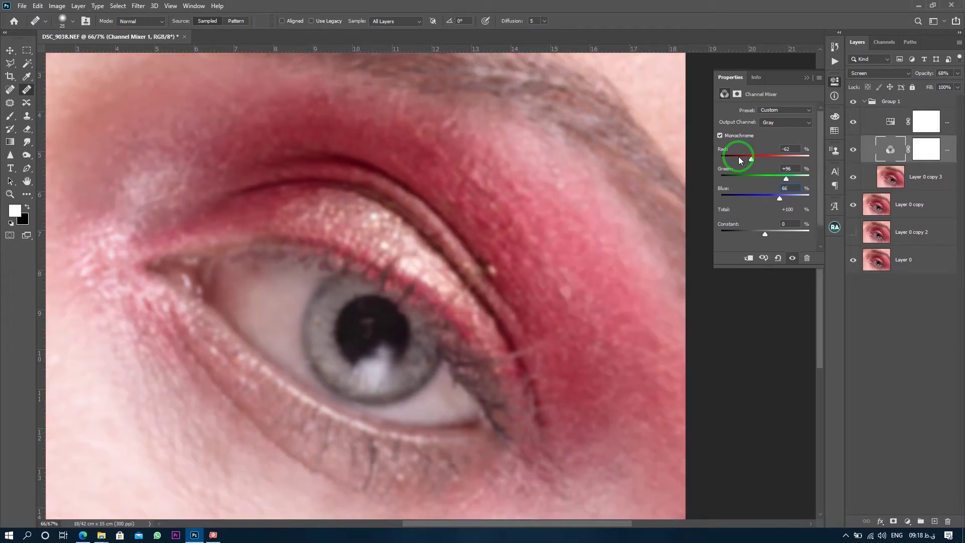
In the Hue/Saturation layer, set the Reds to hue +19, saturation -55 and lightness +100.
{"action": "left_click", "coordinate": [892, 122]}
{"action": "left_click", "coordinate": [892, 124]}
{"action": "left_click", "coordinate": [763, 125]}
{"action": "left_click", "coordinate": [752, 143]}
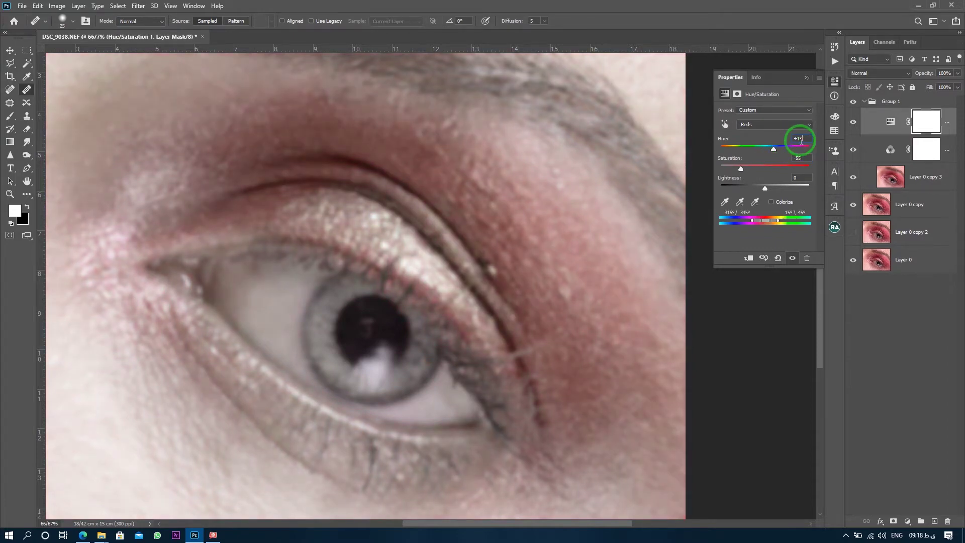
{"action": "left_click_drag", "start_coordinate": [785, 191], "coordinate": [815, 192]}
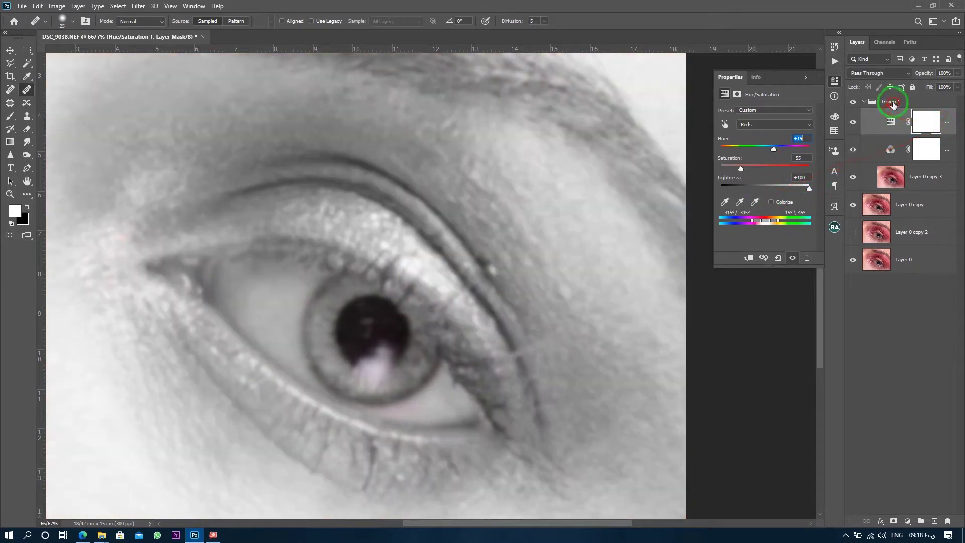
Add a black layer mask to Group 1 and prepare a 68 px Brush at 100% view over the eye.
{"action": "left_click_drag", "start_coordinate": [893, 103], "coordinate": [900, 474]}
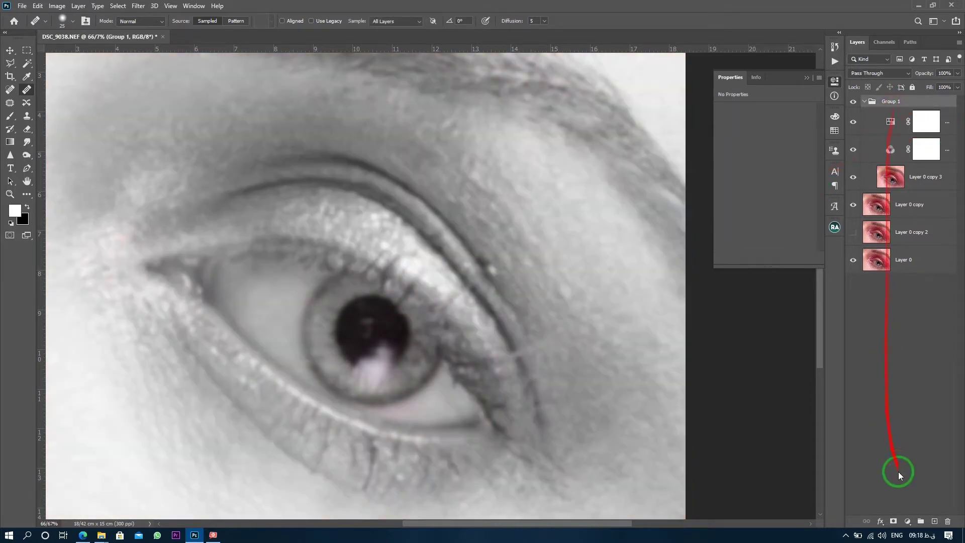
{"action": "left_click", "coordinate": [894, 522], "text": "alt"}
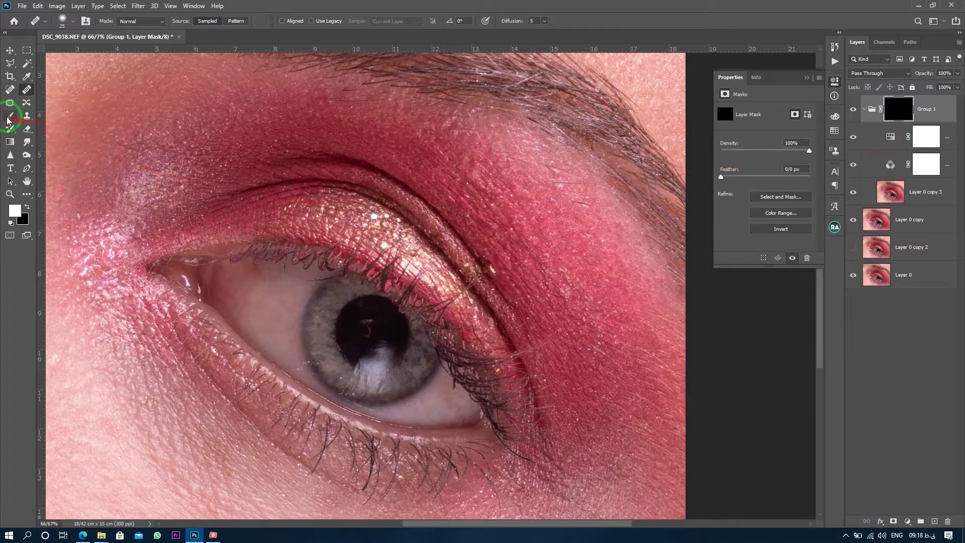
{"action": "left_click", "coordinate": [9, 117]}
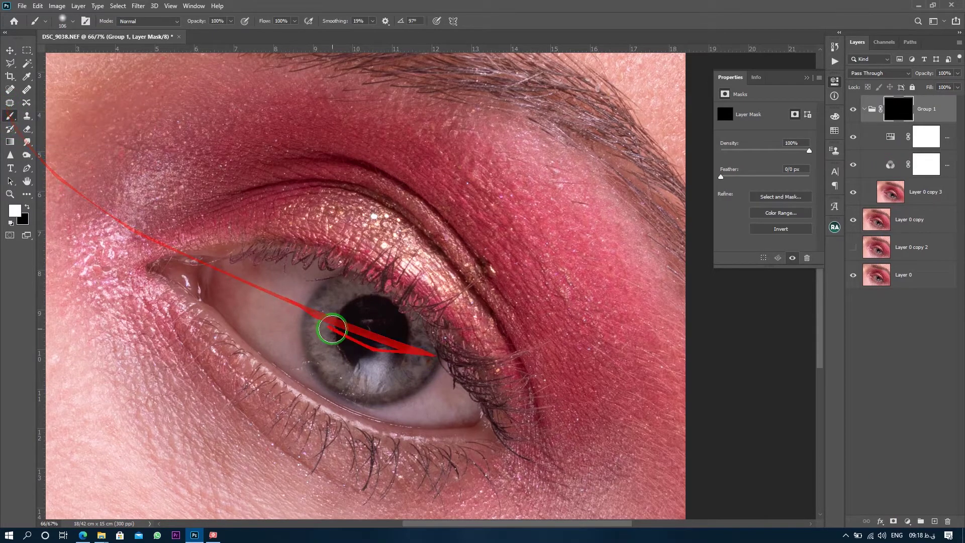
{"action": "left_click_drag", "start_coordinate": [309, 327], "coordinate": [431, 329]}
{"action": "scroll", "coordinate": [387, 319], "scroll_direction": "up", "scroll_amount": 1}
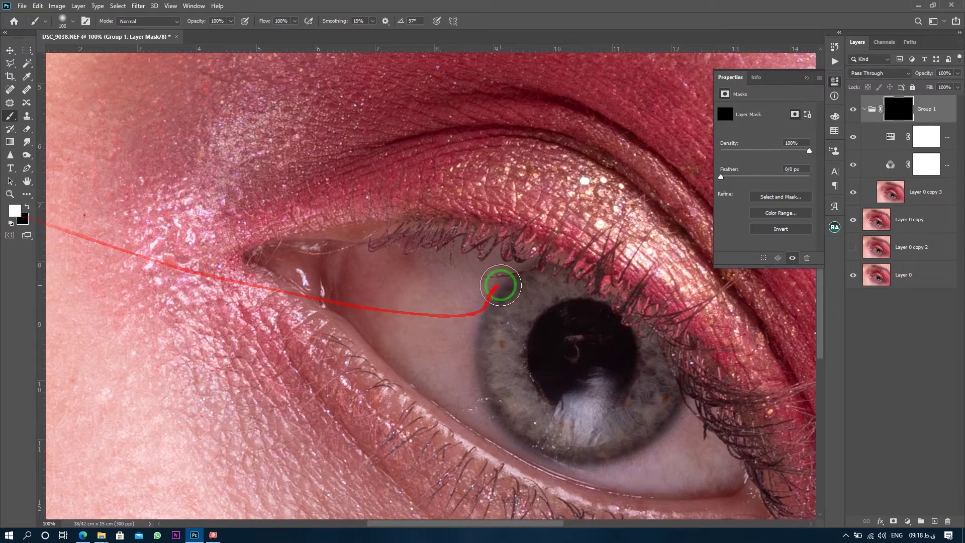
{"action": "right_click", "coordinate": [478, 282], "text": "alt"}
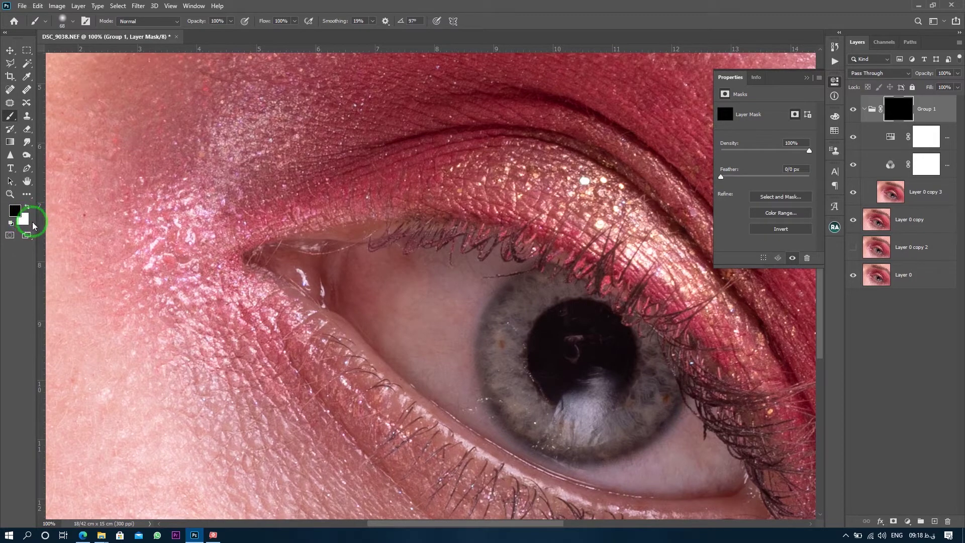
{"action": "left_click", "coordinate": [15, 210]}
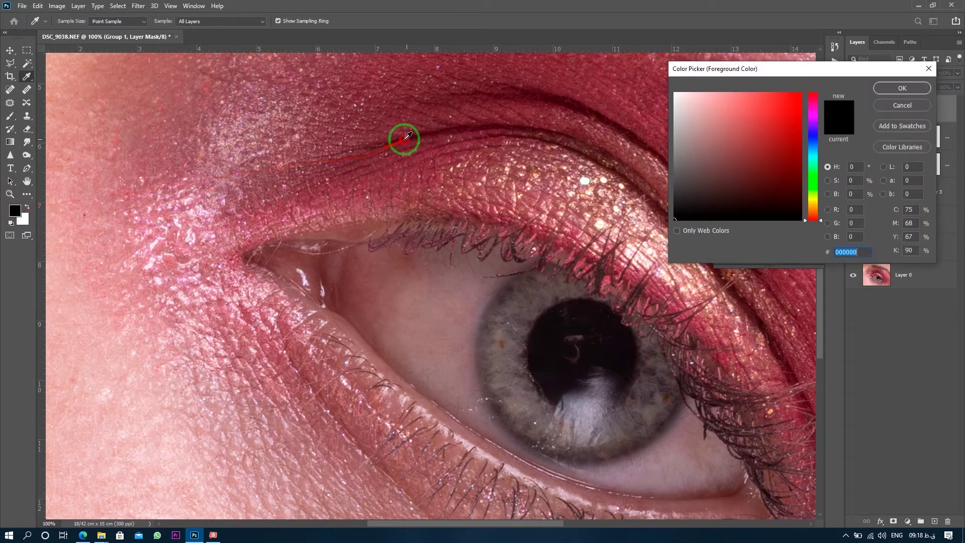
{"action": "left_click", "coordinate": [900, 88]}
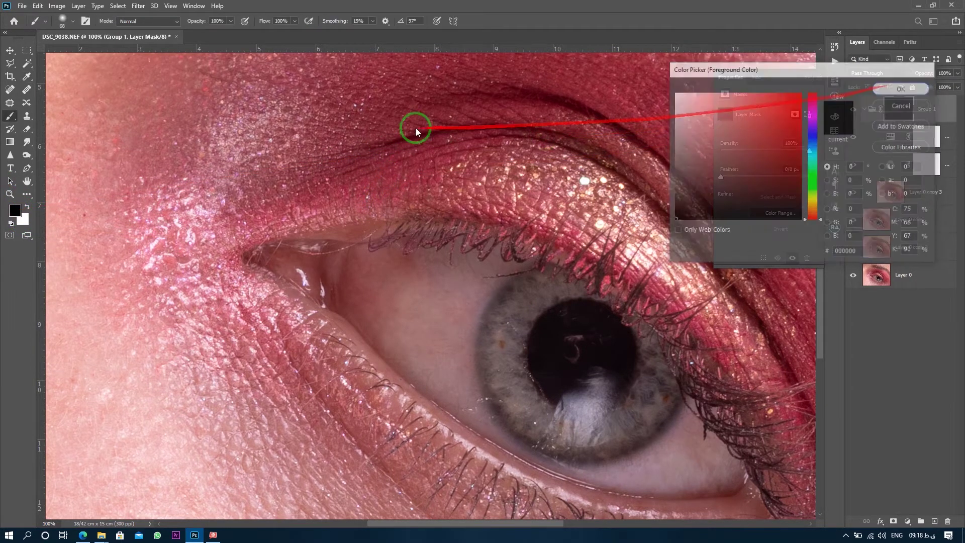
{"action": "left_click", "coordinate": [15, 210]}
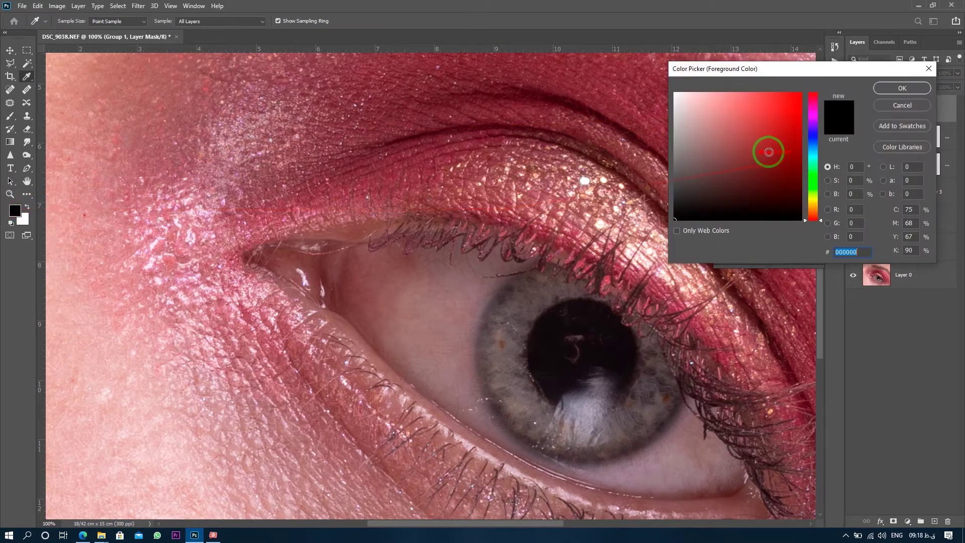
{"action": "left_click", "coordinate": [901, 88]}
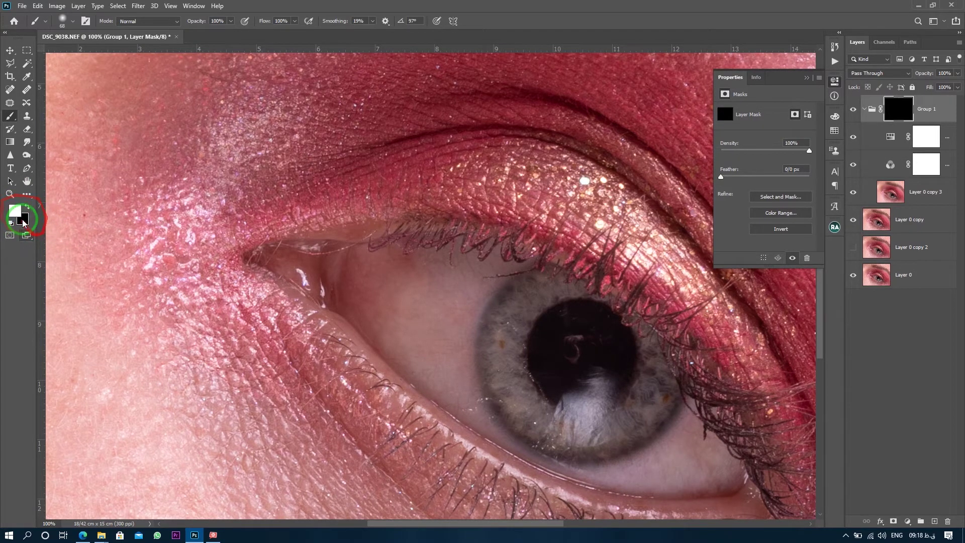
Paint white on the Group 1 mask over the white of the eye on both sides of the iris.
{"action": "scroll", "coordinate": [35, 230], "scroll_direction": "up", "scroll_amount": 1}
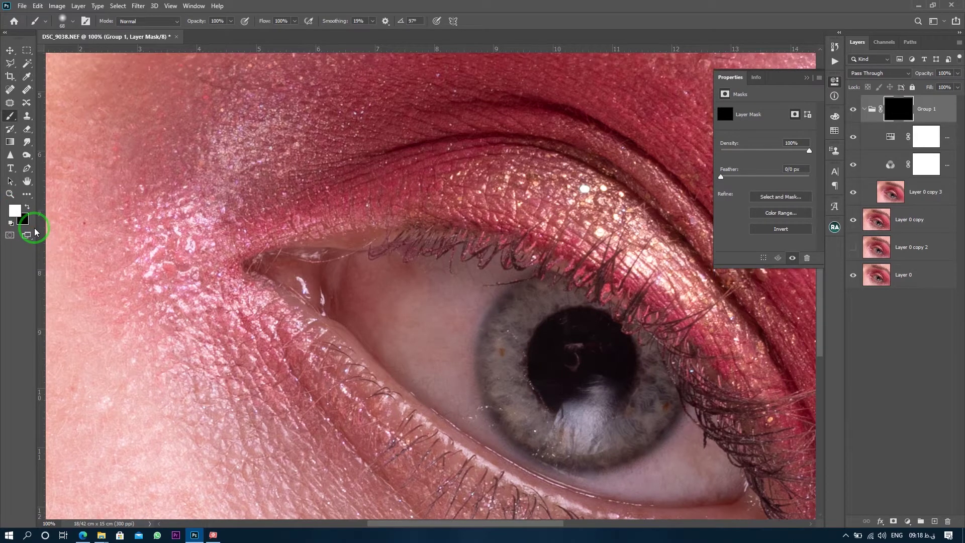
{"action": "mouse_move", "coordinate": [502, 276]}
{"action": "left_mouse_down"}
{"action": "mouse_move", "coordinate": [419, 293]}
{"action": "mouse_move", "coordinate": [496, 279]}
{"action": "mouse_move", "coordinate": [398, 274]}
{"action": "mouse_move", "coordinate": [501, 265]}
{"action": "mouse_move", "coordinate": [371, 270]}
{"action": "mouse_move", "coordinate": [357, 324]}
{"action": "mouse_move", "coordinate": [369, 308]}
{"action": "mouse_move", "coordinate": [379, 333]}
{"action": "mouse_move", "coordinate": [433, 392]}
{"action": "mouse_move", "coordinate": [364, 314]}
{"action": "mouse_move", "coordinate": [410, 344]}
{"action": "mouse_move", "coordinate": [407, 332]}
{"action": "mouse_move", "coordinate": [346, 281]}
{"action": "left_mouse_up"}
{"action": "mouse_move", "coordinate": [383, 297]}
{"action": "left_mouse_down"}
{"action": "mouse_move", "coordinate": [338, 288]}
{"action": "mouse_move", "coordinate": [359, 303]}
{"action": "mouse_move", "coordinate": [379, 372]}
{"action": "mouse_move", "coordinate": [350, 357]}
{"action": "mouse_move", "coordinate": [411, 264]}
{"action": "mouse_move", "coordinate": [397, 396]}
{"action": "mouse_move", "coordinate": [509, 449]}
{"action": "mouse_move", "coordinate": [649, 449]}
{"action": "mouse_move", "coordinate": [607, 407]}
{"action": "mouse_move", "coordinate": [644, 453]}
{"action": "mouse_move", "coordinate": [607, 410]}
{"action": "mouse_move", "coordinate": [573, 451]}
{"action": "mouse_move", "coordinate": [606, 436]}
{"action": "mouse_move", "coordinate": [538, 461]}
{"action": "mouse_move", "coordinate": [506, 451]}
{"action": "mouse_move", "coordinate": [588, 449]}
{"action": "mouse_move", "coordinate": [436, 424]}
{"action": "mouse_move", "coordinate": [473, 466]}
{"action": "mouse_move", "coordinate": [504, 458]}
{"action": "mouse_move", "coordinate": [425, 427]}
{"action": "mouse_move", "coordinate": [409, 408]}
{"action": "mouse_move", "coordinate": [469, 399]}
{"action": "left_mouse_up"}
Paint black on the Group 1 mask at 22% brush opacity along the upper lashes and around the edges of the eye white.
{"action": "key", "text": "x"}
{"action": "mouse_move", "coordinate": [57, 235]}
{"action": "left_mouse_down"}
{"action": "mouse_move", "coordinate": [511, 399]}
{"action": "mouse_move", "coordinate": [567, 392]}
{"action": "mouse_move", "coordinate": [463, 405]}
{"action": "mouse_move", "coordinate": [442, 390]}
{"action": "mouse_move", "coordinate": [424, 338]}
{"action": "mouse_move", "coordinate": [461, 251]}
{"action": "mouse_move", "coordinate": [409, 217]}
{"action": "mouse_move", "coordinate": [273, 211]}
{"action": "mouse_move", "coordinate": [463, 277]}
{"action": "left_mouse_up"}
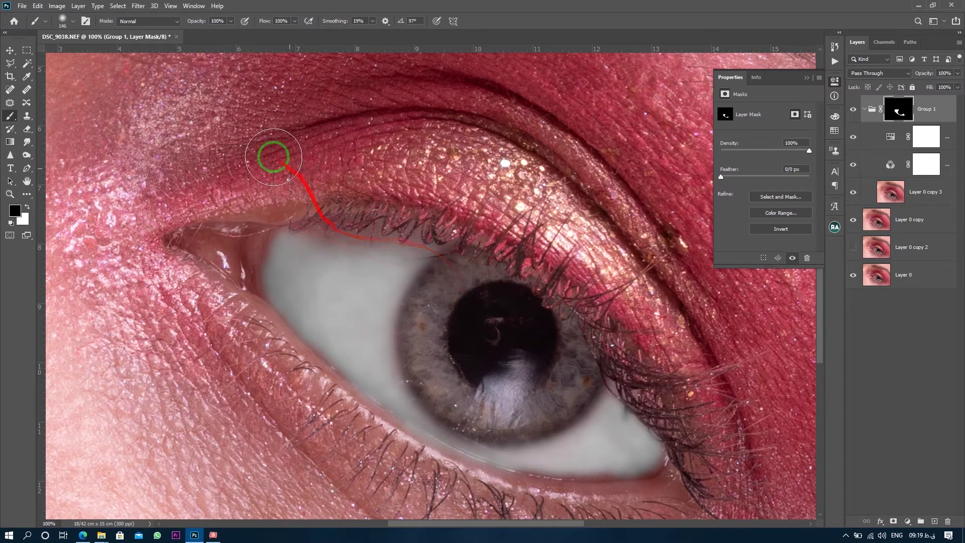
{"action": "left_click", "coordinate": [230, 22]}
{"action": "left_click_drag", "start_coordinate": [443, 208], "coordinate": [468, 210]}
{"action": "mouse_move", "coordinate": [398, 202]}
{"action": "left_mouse_down"}
{"action": "mouse_move", "coordinate": [339, 197]}
{"action": "mouse_move", "coordinate": [362, 206]}
{"action": "mouse_move", "coordinate": [241, 214]}
{"action": "mouse_move", "coordinate": [208, 259]}
{"action": "mouse_move", "coordinate": [227, 287]}
{"action": "mouse_move", "coordinate": [261, 206]}
{"action": "mouse_move", "coordinate": [295, 190]}
{"action": "mouse_move", "coordinate": [475, 238]}
{"action": "mouse_move", "coordinate": [309, 407]}
{"action": "mouse_move", "coordinate": [254, 351]}
{"action": "mouse_move", "coordinate": [332, 393]}
{"action": "mouse_move", "coordinate": [309, 397]}
{"action": "mouse_move", "coordinate": [259, 307]}
{"action": "mouse_move", "coordinate": [362, 403]}
{"action": "mouse_move", "coordinate": [573, 503]}
{"action": "mouse_move", "coordinate": [625, 507]}
{"action": "left_mouse_up"}
{"action": "left_click_drag", "start_coordinate": [588, 479], "coordinate": [479, 396]}
Flatten the brush tip to an ellipse at 144°, set brush opacity to 100%, and paint black on the mask along the lower eyelid rim.
{"action": "right_click", "coordinate": [241, 250]}
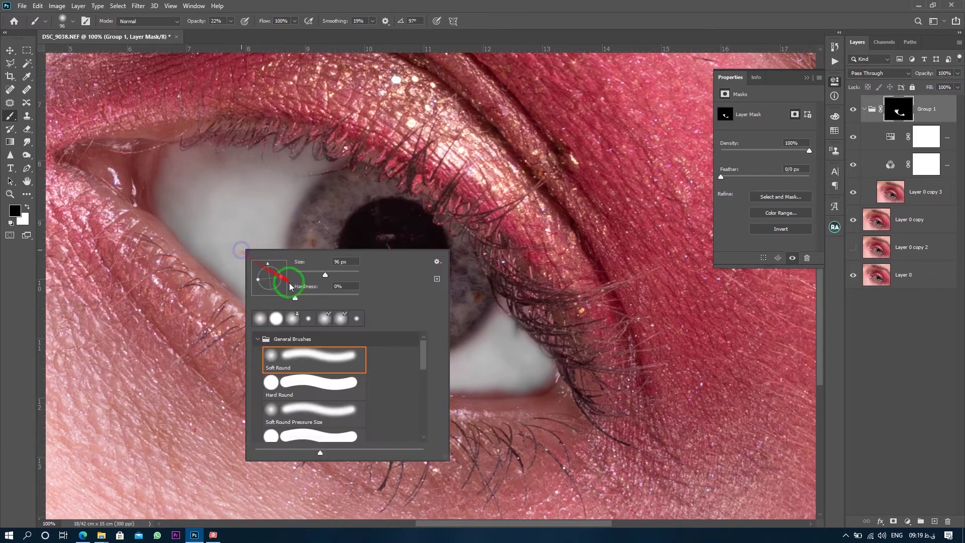
{"action": "left_click_drag", "start_coordinate": [266, 265], "coordinate": [259, 270]}
{"action": "left_click", "coordinate": [231, 21]}
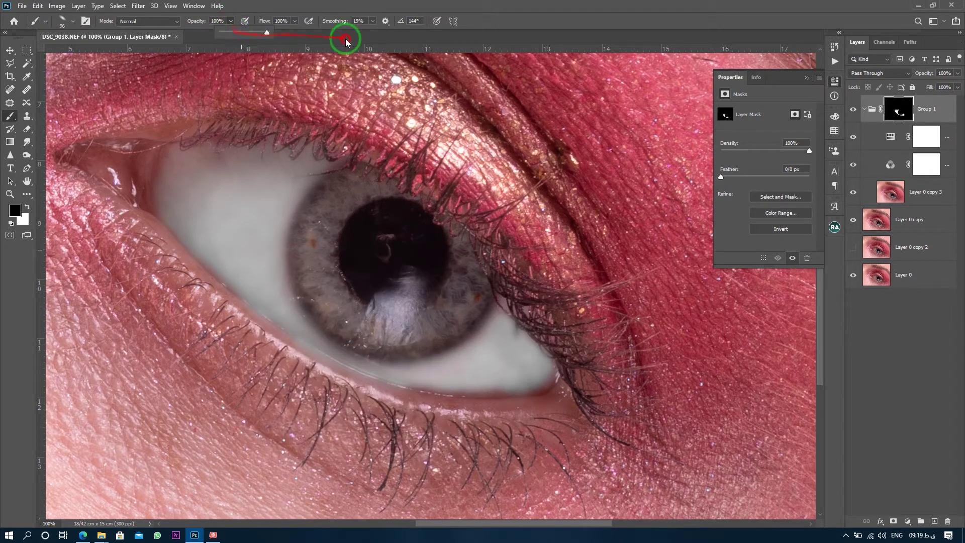
{"action": "left_click", "coordinate": [153, 230]}
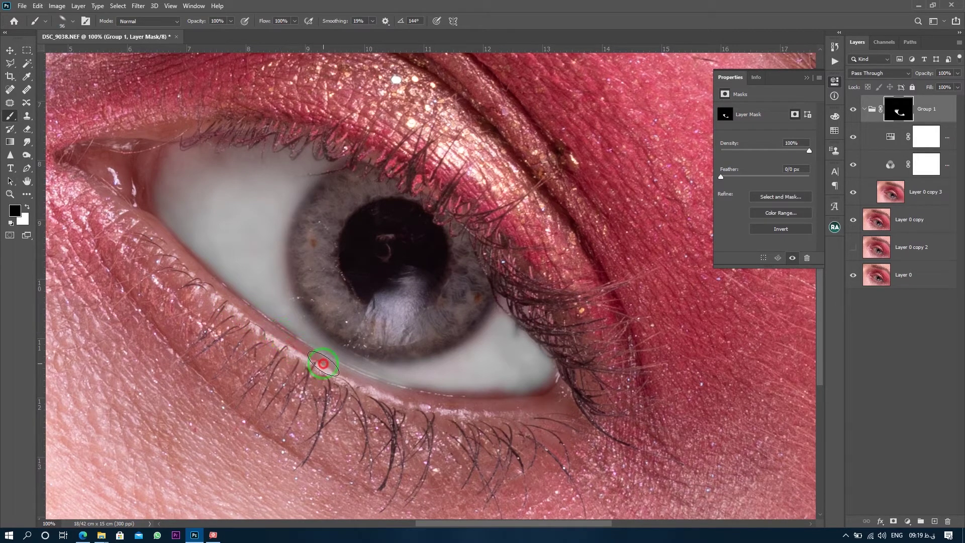
{"action": "mouse_move", "coordinate": [261, 321]}
{"action": "left_mouse_down"}
{"action": "mouse_move", "coordinate": [305, 357]}
{"action": "mouse_move", "coordinate": [419, 402]}
{"action": "mouse_move", "coordinate": [505, 413]}
{"action": "mouse_move", "coordinate": [538, 377]}
{"action": "mouse_move", "coordinate": [400, 373]}
{"action": "mouse_move", "coordinate": [519, 382]}
{"action": "mouse_move", "coordinate": [539, 376]}
{"action": "mouse_move", "coordinate": [544, 359]}
{"action": "mouse_move", "coordinate": [521, 376]}
{"action": "mouse_move", "coordinate": [539, 406]}
{"action": "mouse_move", "coordinate": [571, 404]}
{"action": "left_mouse_up"}
Clean up the Group 1 mask with black around the outer corner of the eye, resizing the brush to fit.
{"action": "key", "text": "x"}
{"action": "key", "text": "x"}
{"action": "mouse_move", "coordinate": [579, 395]}
{"action": "left_mouse_down"}
{"action": "mouse_move", "coordinate": [533, 413]}
{"action": "mouse_move", "coordinate": [563, 410]}
{"action": "left_mouse_up"}
{"action": "right_click", "coordinate": [542, 412], "text": "alt"}
{"action": "right_click", "coordinate": [555, 409], "text": "alt"}
{"action": "right_click", "coordinate": [546, 410]}
{"action": "left_click", "coordinate": [558, 345]}
{"action": "left_click", "coordinate": [512, 403]}
Enlarge the brush to 467 px, make its tip round again, and set brush opacity to 31%.
{"action": "mouse_move", "coordinate": [364, 209]}
{"action": "left_mouse_down"}
{"action": "mouse_move", "coordinate": [407, 275]}
{"action": "mouse_move", "coordinate": [364, 284]}
{"action": "mouse_move", "coordinate": [377, 246]}
{"action": "mouse_move", "coordinate": [362, 368]}
{"action": "mouse_move", "coordinate": [406, 410]}
{"action": "mouse_move", "coordinate": [473, 406]}
{"action": "mouse_move", "coordinate": [425, 417]}
{"action": "mouse_move", "coordinate": [469, 407]}
{"action": "mouse_move", "coordinate": [512, 375]}
{"action": "mouse_move", "coordinate": [527, 322]}
{"action": "mouse_move", "coordinate": [473, 396]}
{"action": "mouse_move", "coordinate": [364, 359]}
{"action": "left_mouse_up"}
{"action": "right_click", "coordinate": [388, 278], "text": "alt"}
{"action": "left_click", "coordinate": [397, 288], "text": "alt"}
{"action": "right_click", "coordinate": [514, 364], "text": "alt"}
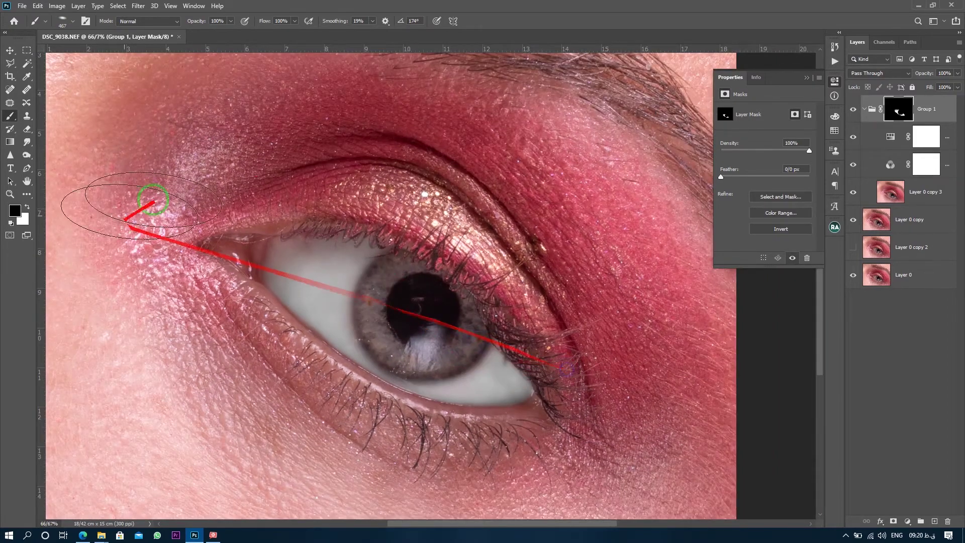
{"action": "right_click", "coordinate": [450, 176]}
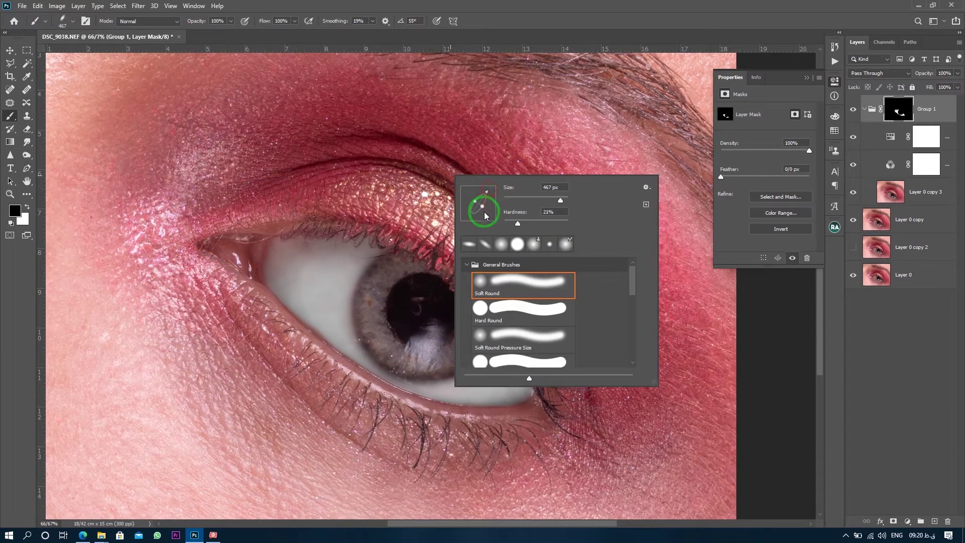
{"action": "left_click", "coordinate": [231, 21]}
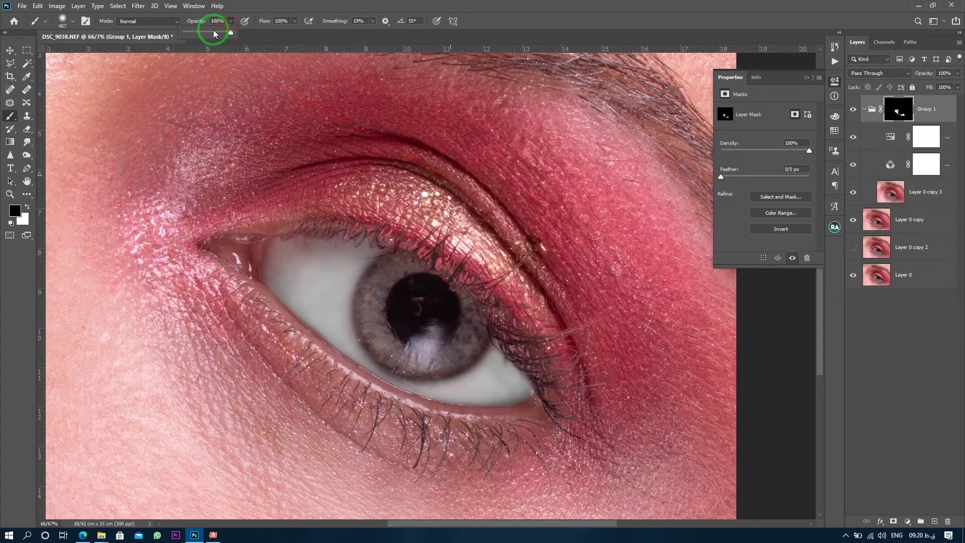
{"action": "left_click", "coordinate": [198, 32]}
Enlarge the brush further and dab black on the Group 1 mask at the outer and inner eye white to soften the whitening.
{"action": "right_click", "coordinate": [524, 386], "text": "alt"}
{"action": "left_click", "coordinate": [568, 390]}
{"action": "left_click", "coordinate": [571, 385]}
{"action": "left_click", "coordinate": [521, 368]}
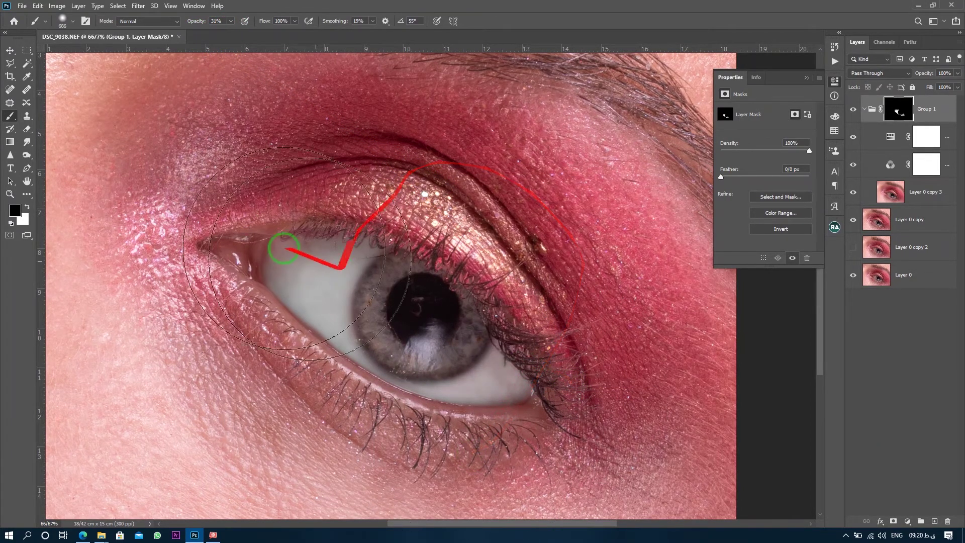
{"action": "left_click", "coordinate": [271, 292]}
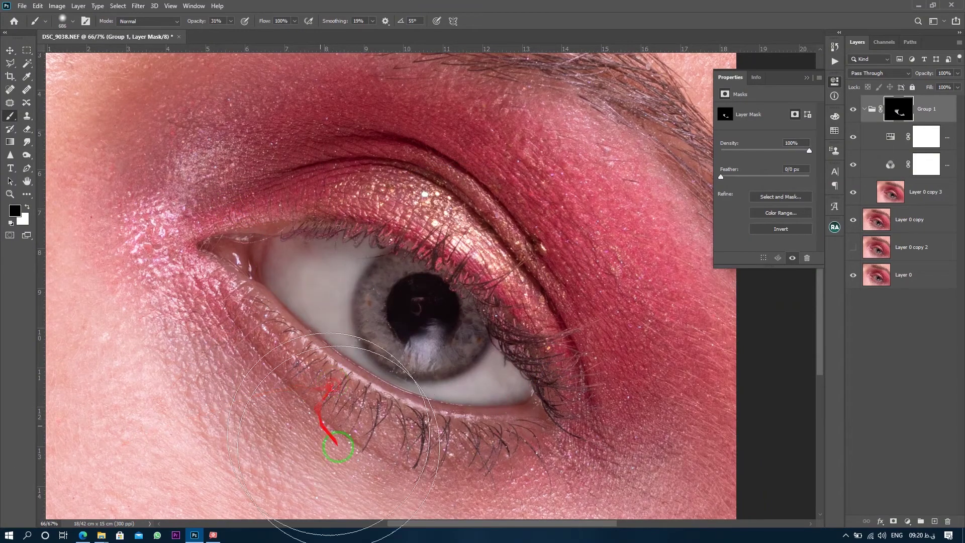
Toggle the visibility of Group 1 to compare the eye white before and after the whitening.
{"action": "left_click_drag", "start_coordinate": [418, 186], "coordinate": [350, 148]}
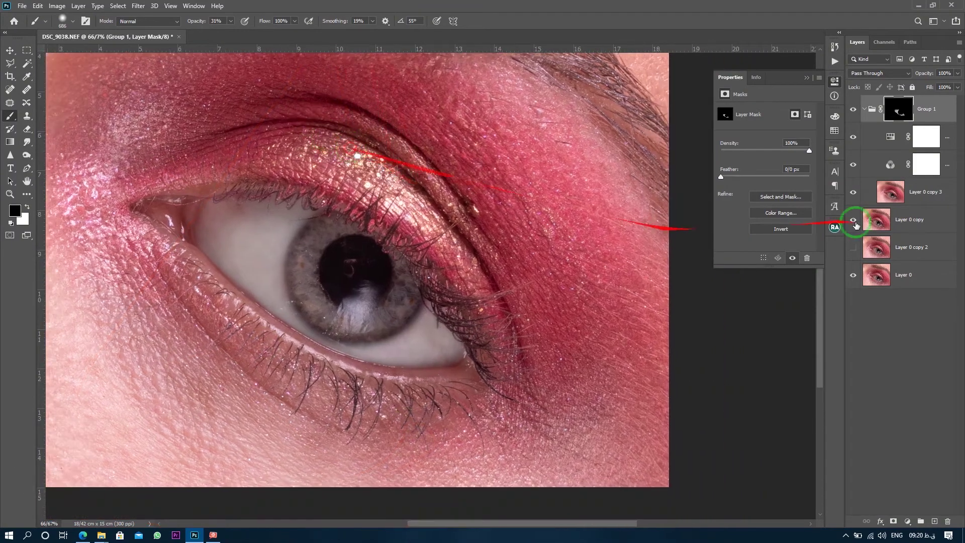
{"action": "left_click", "coordinate": [854, 111]}
{"action": "left_click", "coordinate": [854, 111]}
{"action": "left_click", "coordinate": [854, 110]}
{"action": "left_click", "coordinate": [854, 111]}
{"action": "left_click", "coordinate": [855, 111]}
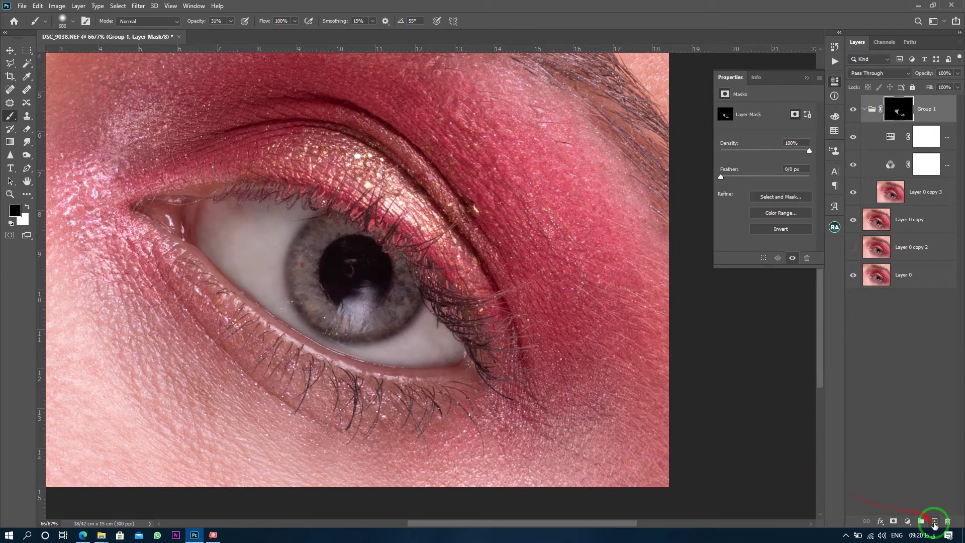
Make white the foreground color, add two empty layers above Group 1, hide the upper one and select the lower one.
{"action": "key", "text": "x"}
{"action": "left_click", "coordinate": [933, 521]}
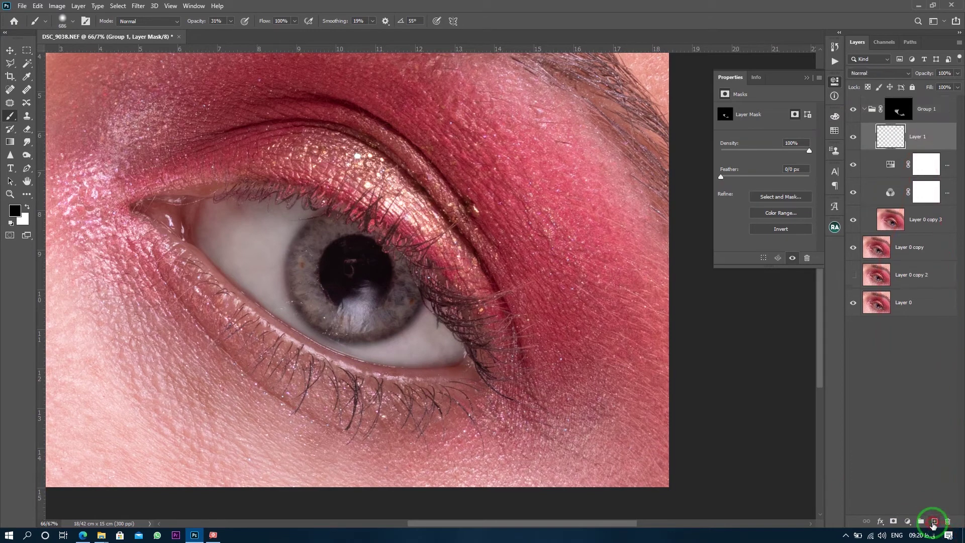
{"action": "left_click", "coordinate": [934, 521]}
{"action": "left_click", "coordinate": [905, 163], "text": "shift"}
{"action": "left_click_drag", "start_coordinate": [914, 138], "coordinate": [909, 101]}
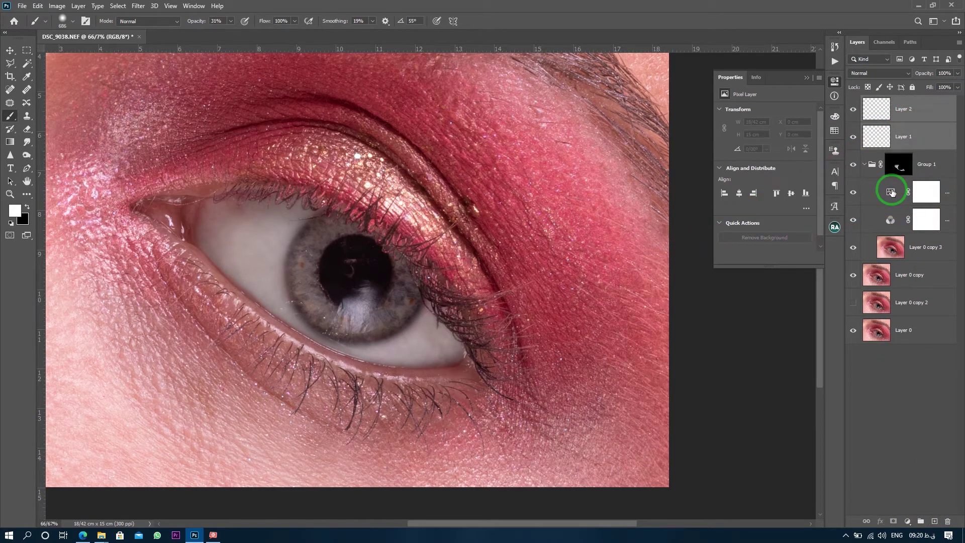
{"action": "left_click", "coordinate": [890, 110]}
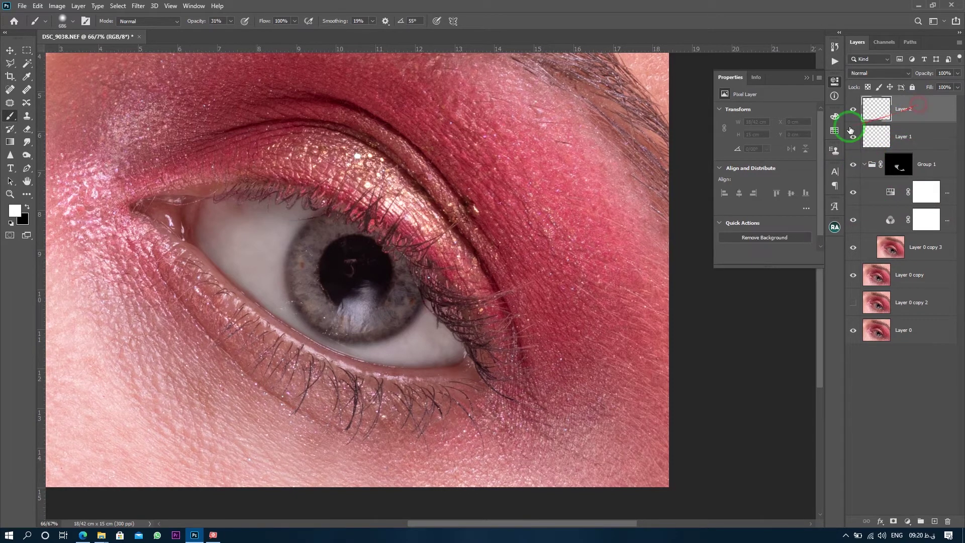
{"action": "left_click", "coordinate": [853, 110]}
{"action": "left_click", "coordinate": [913, 138]}
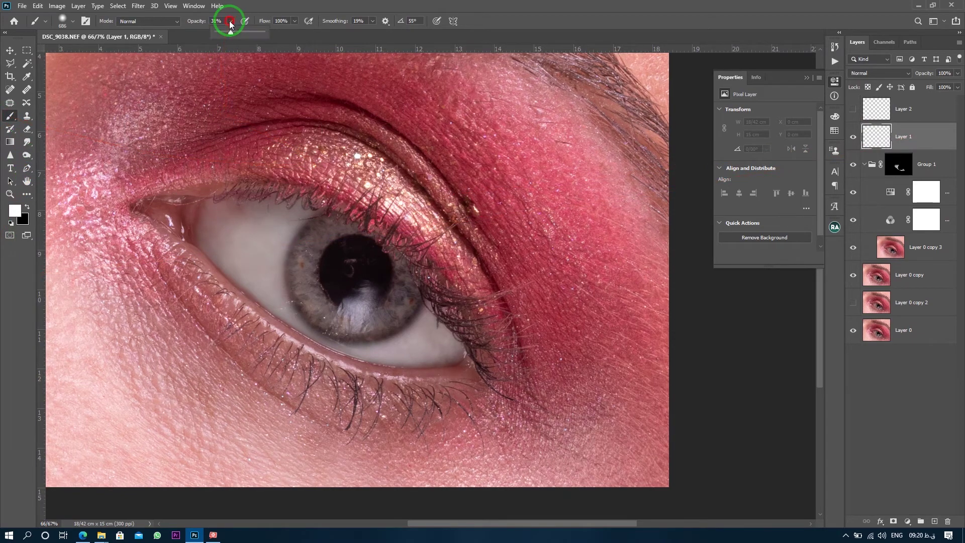
{"action": "left_click_drag", "start_coordinate": [370, 275], "coordinate": [282, 276]}
{"action": "left_click_drag", "start_coordinate": [326, 263], "coordinate": [319, 261]}
{"action": "mouse_move", "coordinate": [309, 254]}
{"action": "left_mouse_down"}
{"action": "mouse_move", "coordinate": [315, 306]}
{"action": "mouse_move", "coordinate": [358, 321]}
{"action": "mouse_move", "coordinate": [390, 311]}
{"action": "mouse_move", "coordinate": [400, 291]}
{"action": "mouse_move", "coordinate": [397, 308]}
{"action": "mouse_move", "coordinate": [358, 322]}
{"action": "mouse_move", "coordinate": [318, 306]}
{"action": "mouse_move", "coordinate": [297, 268]}
{"action": "mouse_move", "coordinate": [299, 249]}
{"action": "mouse_move", "coordinate": [331, 229]}
{"action": "mouse_move", "coordinate": [278, 269]}
{"action": "left_mouse_up"}
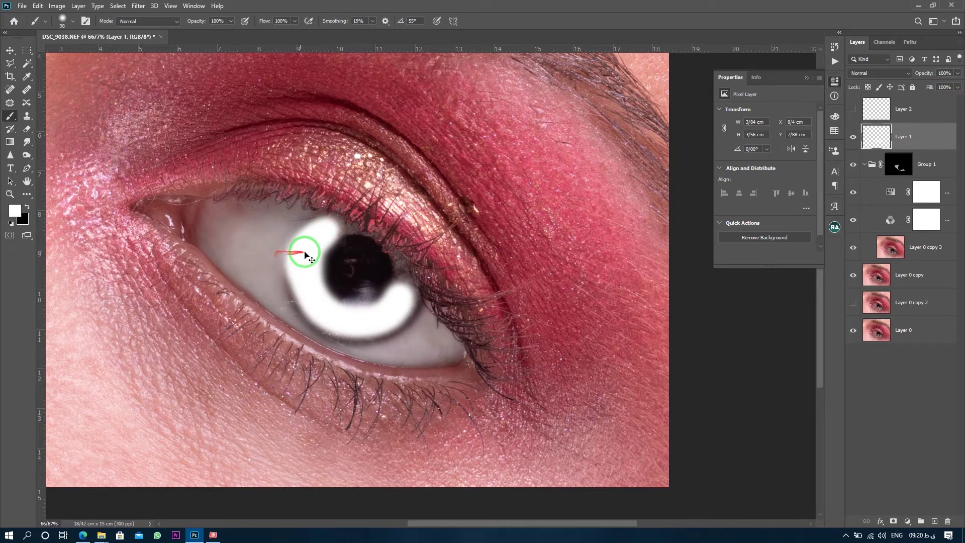
{"action": "key", "text": "ctrl+z"}
{"action": "left_click_drag", "start_coordinate": [323, 228], "coordinate": [308, 277]}
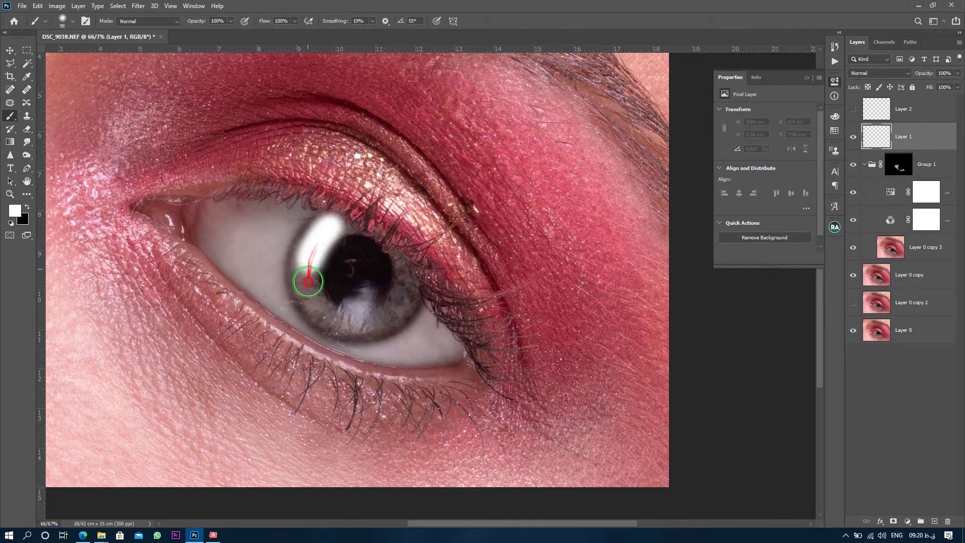
{"action": "key", "text": "ctrl+z"}
Paint a white ring over the iris on Layer 1 with a 74 px brush at 100% opacity and clean its inner edge with a soft eraser.
{"action": "right_click", "coordinate": [308, 244], "text": "alt"}
{"action": "mouse_move", "coordinate": [329, 221]}
{"action": "left_mouse_down"}
{"action": "mouse_move", "coordinate": [306, 280]}
{"action": "mouse_move", "coordinate": [327, 315]}
{"action": "mouse_move", "coordinate": [365, 321]}
{"action": "mouse_move", "coordinate": [396, 299]}
{"action": "mouse_move", "coordinate": [400, 266]}
{"action": "mouse_move", "coordinate": [374, 320]}
{"action": "mouse_move", "coordinate": [319, 309]}
{"action": "mouse_move", "coordinate": [306, 252]}
{"action": "mouse_move", "coordinate": [334, 224]}
{"action": "mouse_move", "coordinate": [217, 318]}
{"action": "left_mouse_up"}
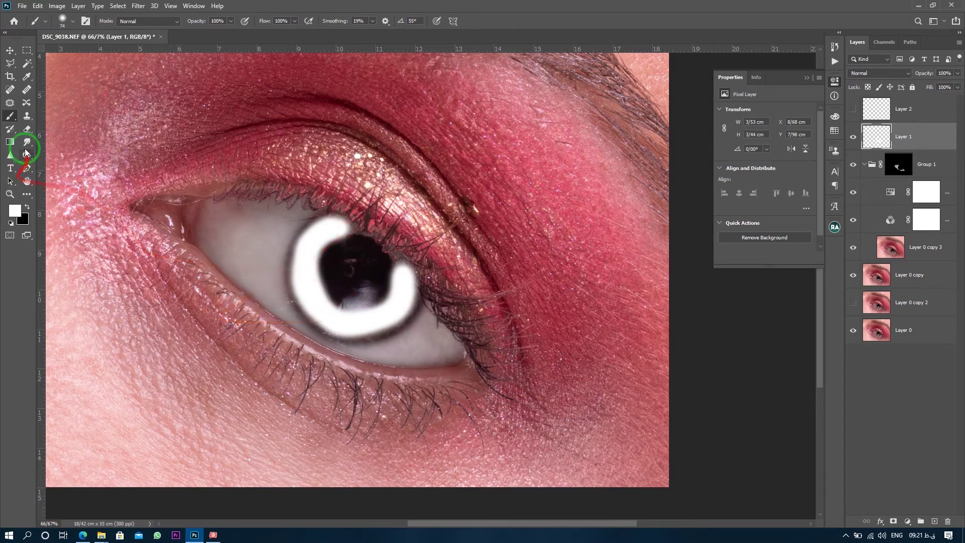
{"action": "left_click", "coordinate": [26, 128]}
{"action": "right_click", "coordinate": [378, 301], "text": "alt"}
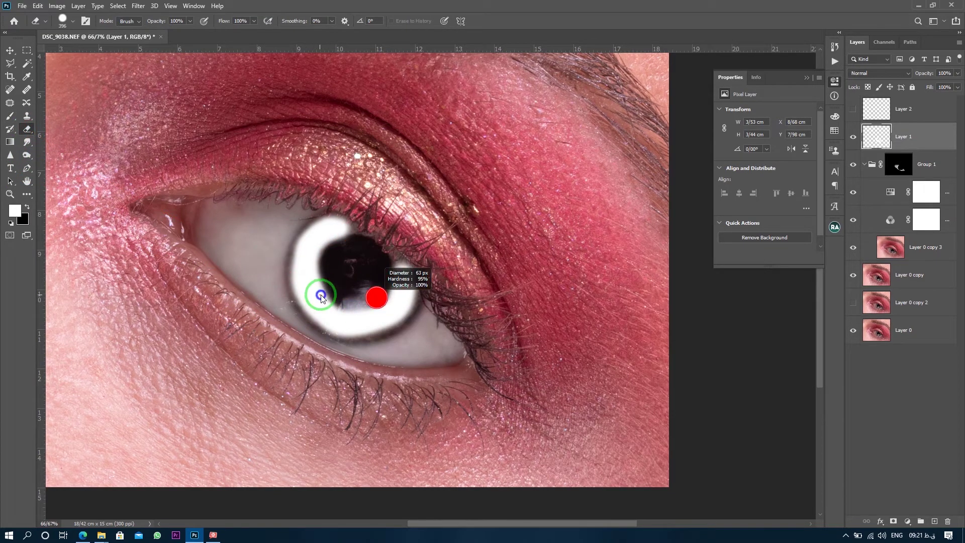
{"action": "mouse_move", "coordinate": [344, 291]}
{"action": "left_mouse_down"}
{"action": "mouse_move", "coordinate": [329, 274]}
{"action": "mouse_move", "coordinate": [331, 255]}
{"action": "mouse_move", "coordinate": [361, 279]}
{"action": "left_mouse_up"}
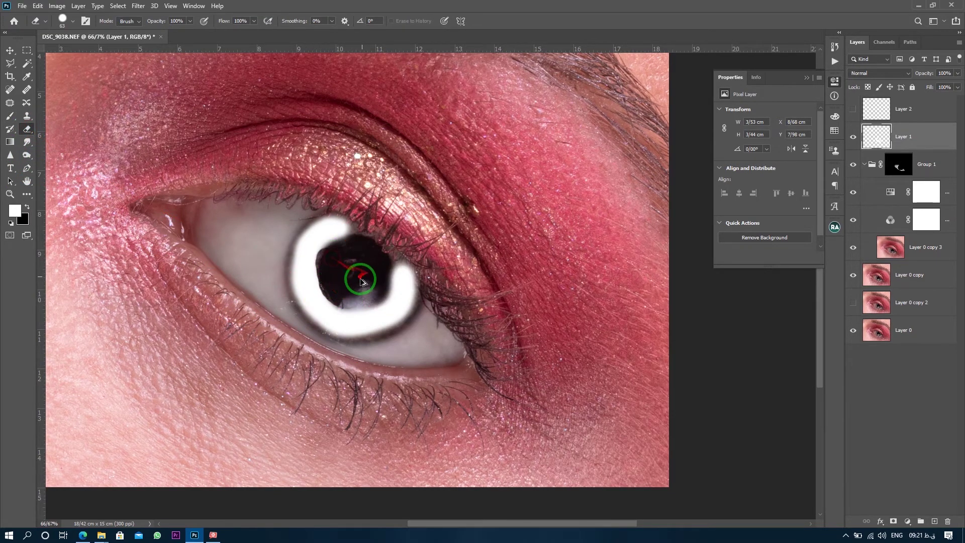
{"action": "right_click", "coordinate": [361, 282], "text": "alt"}
{"action": "mouse_move", "coordinate": [339, 230]}
{"action": "left_mouse_down"}
{"action": "mouse_move", "coordinate": [329, 279]}
{"action": "mouse_move", "coordinate": [344, 299]}
{"action": "mouse_move", "coordinate": [331, 291]}
{"action": "mouse_move", "coordinate": [329, 256]}
{"action": "mouse_move", "coordinate": [364, 243]}
{"action": "left_mouse_up"}
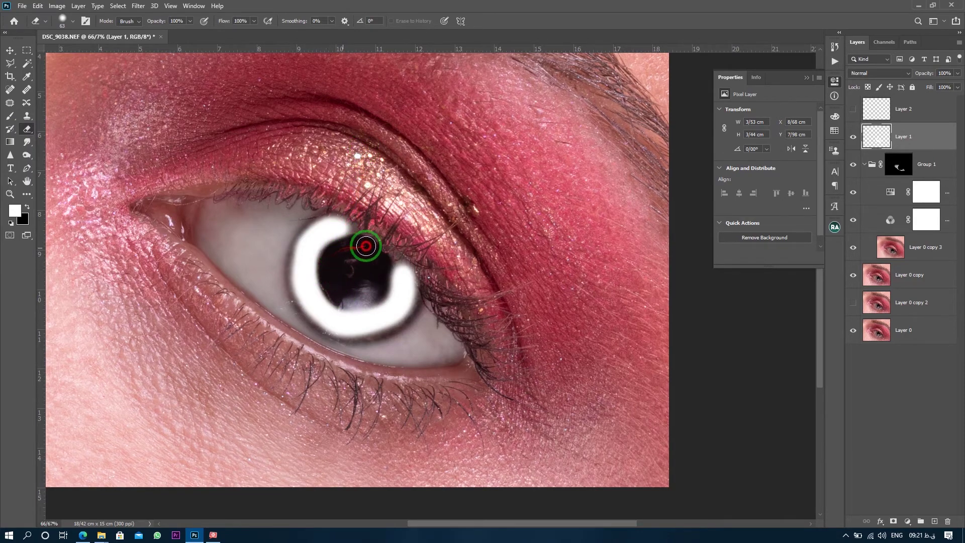
Set Layer 1's blend mode to Overlay and split its Blend If underlying-layer black point to 0/186.
{"action": "left_click", "coordinate": [875, 72]}
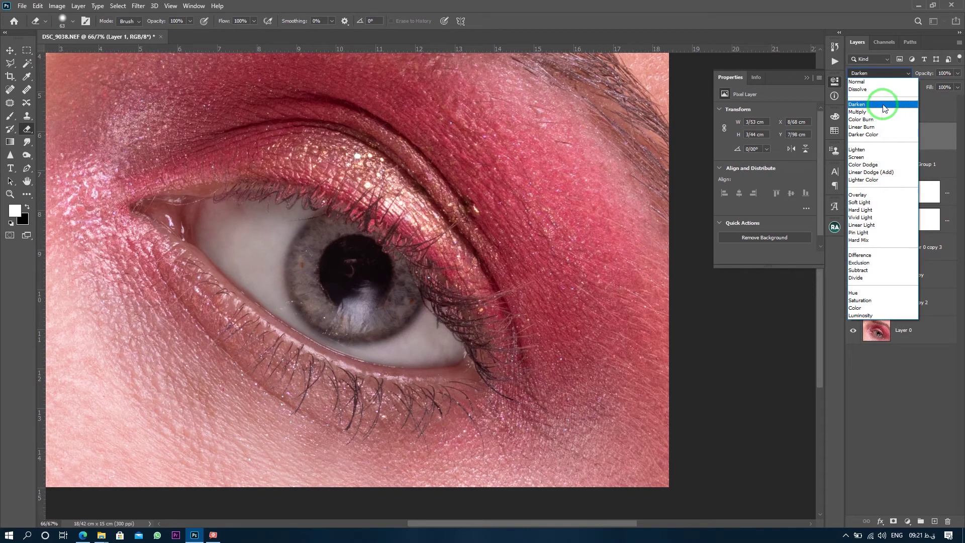
{"action": "left_click", "coordinate": [883, 195]}
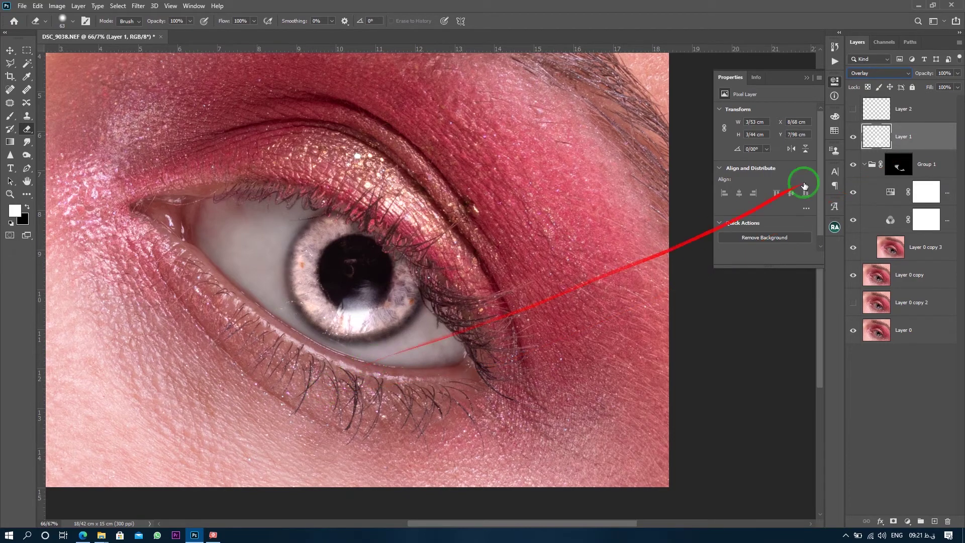
{"action": "double_click", "coordinate": [894, 137]}
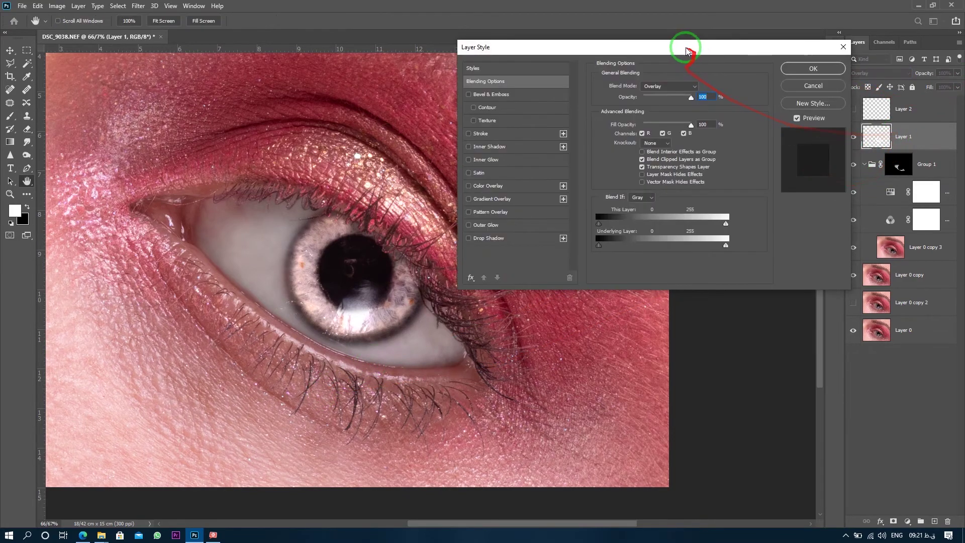
{"action": "left_click_drag", "start_coordinate": [685, 45], "coordinate": [750, 45]}
{"action": "left_click_drag", "start_coordinate": [650, 49], "coordinate": [569, 33]}
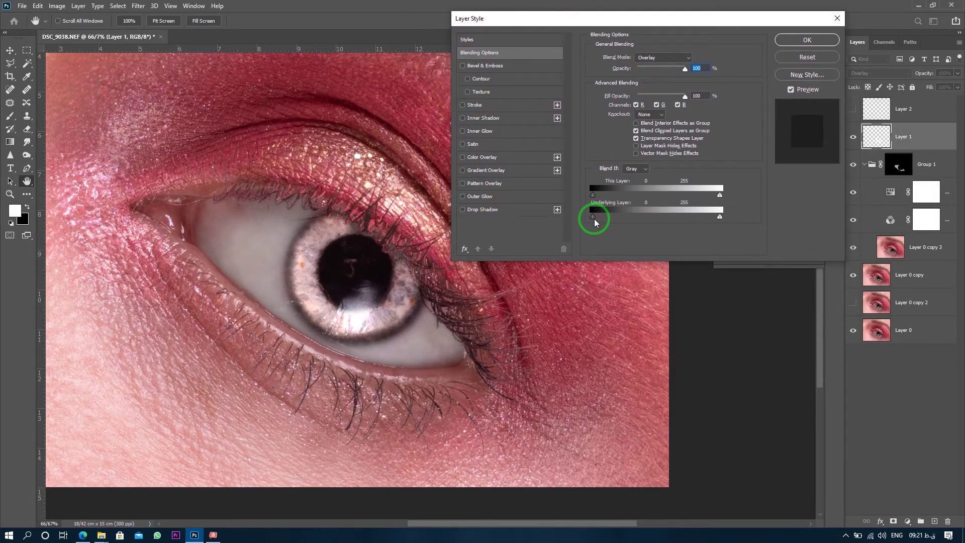
{"action": "left_click_drag", "start_coordinate": [594, 222], "coordinate": [596, 224]}
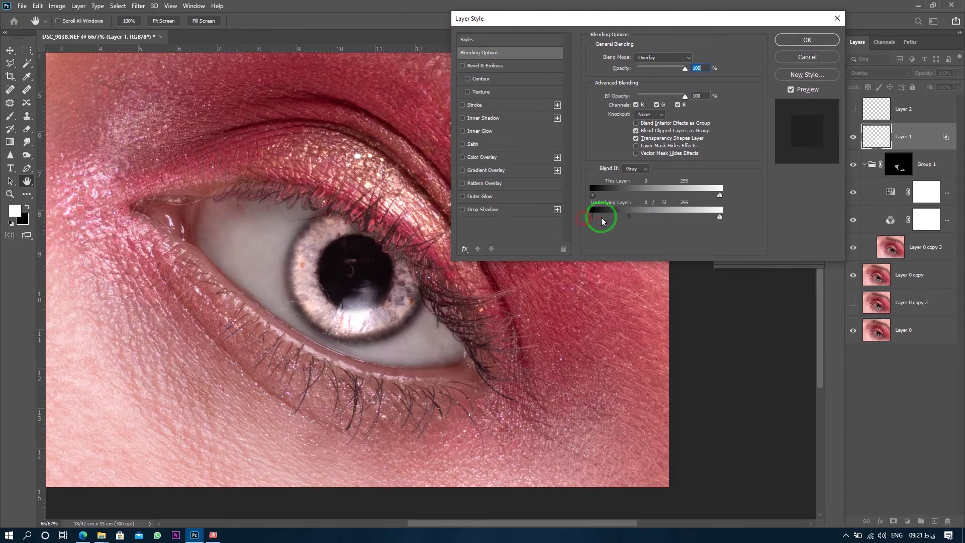
{"action": "left_click_drag", "start_coordinate": [632, 221], "coordinate": [661, 220]}
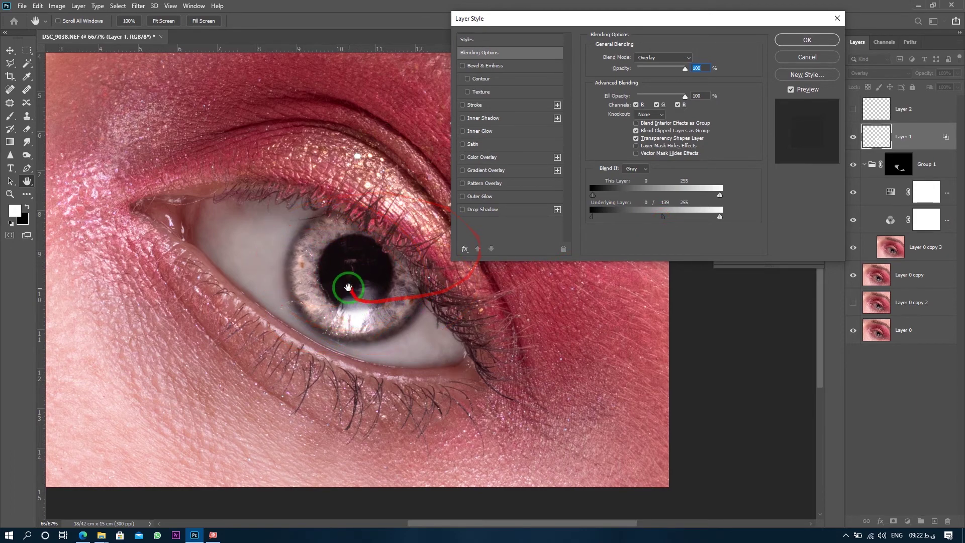
{"action": "mouse_move", "coordinate": [684, 221]}
{"action": "left_mouse_down"}
{"action": "mouse_move", "coordinate": [652, 217]}
{"action": "mouse_move", "coordinate": [686, 213]}
{"action": "left_mouse_up"}
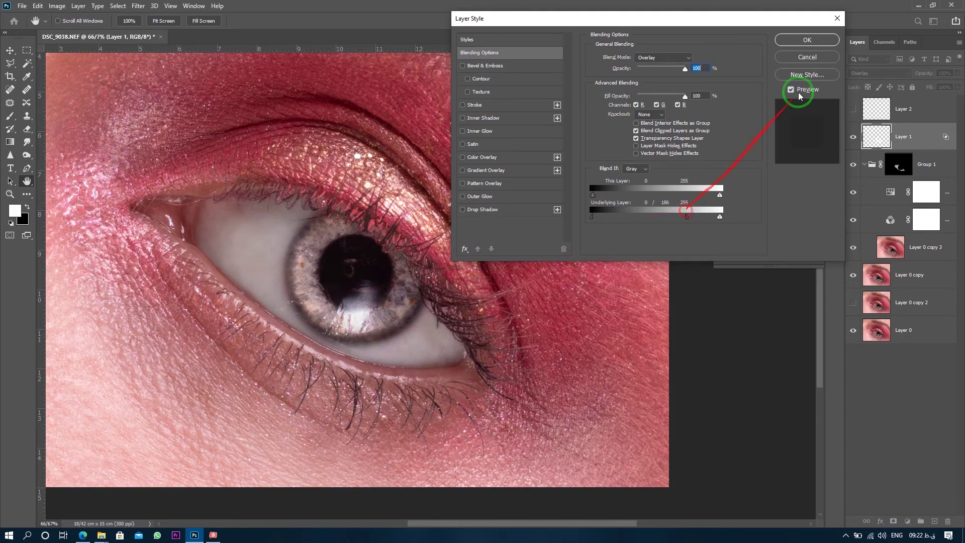
{"action": "left_click", "coordinate": [828, 45]}
Brush more white along the lower and inner parts of the iris on Layer 1.
{"action": "left_click", "coordinate": [28, 140]}
{"action": "key", "text": "b"}
{"action": "mouse_move", "coordinate": [405, 330]}
{"action": "left_mouse_down"}
{"action": "mouse_move", "coordinate": [338, 327]}
{"action": "mouse_move", "coordinate": [382, 325]}
{"action": "mouse_move", "coordinate": [405, 297]}
{"action": "mouse_move", "coordinate": [367, 323]}
{"action": "mouse_move", "coordinate": [322, 313]}
{"action": "mouse_move", "coordinate": [310, 289]}
{"action": "left_mouse_up"}
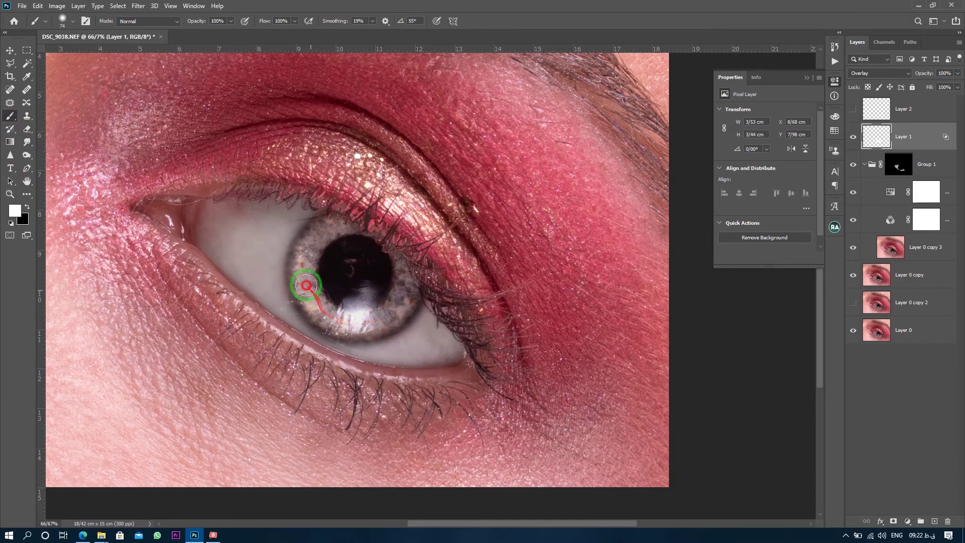
{"action": "left_click_drag", "start_coordinate": [314, 241], "coordinate": [294, 266]}
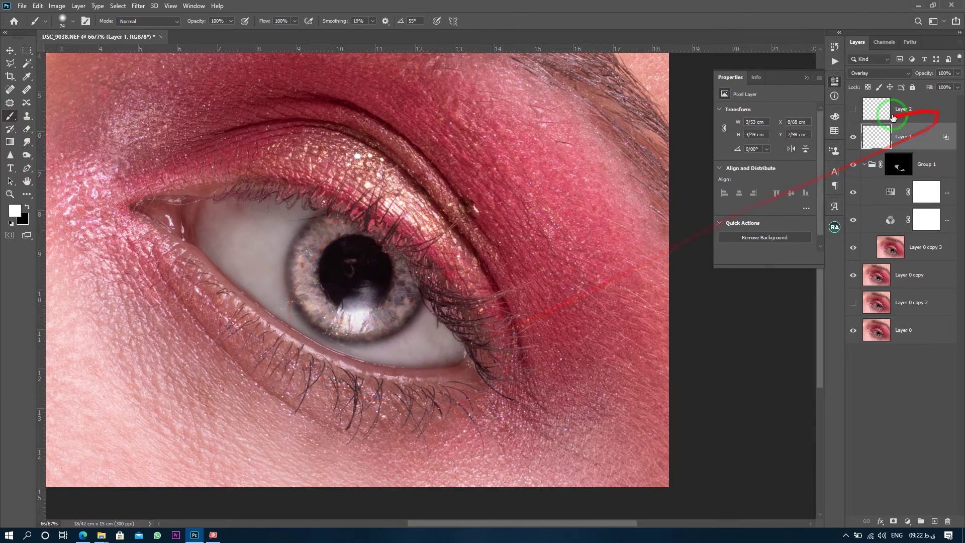
Show and select Layer 2, and paint the pupil black to cover its reflections.
{"action": "left_click", "coordinate": [884, 113]}
{"action": "left_click", "coordinate": [853, 109]}
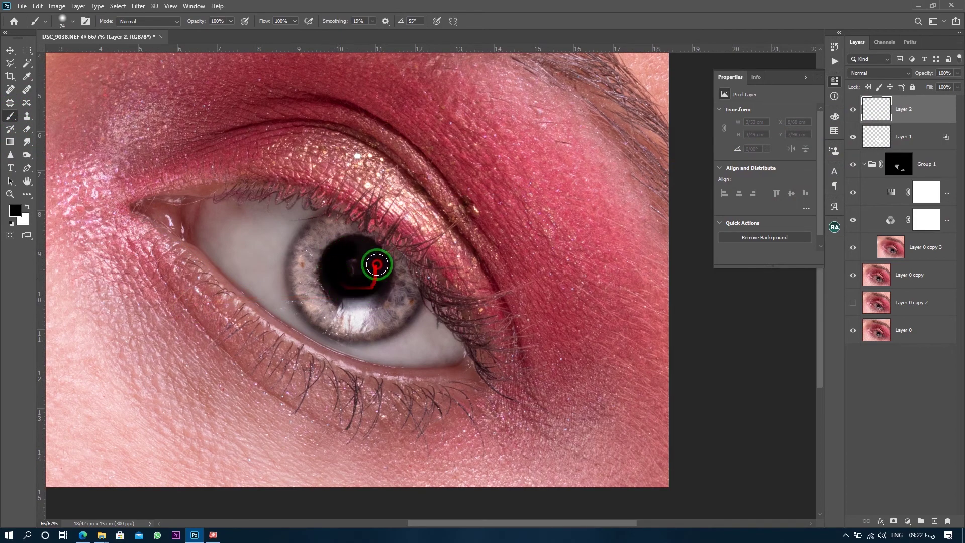
{"action": "left_click_drag", "start_coordinate": [365, 286], "coordinate": [370, 258]}
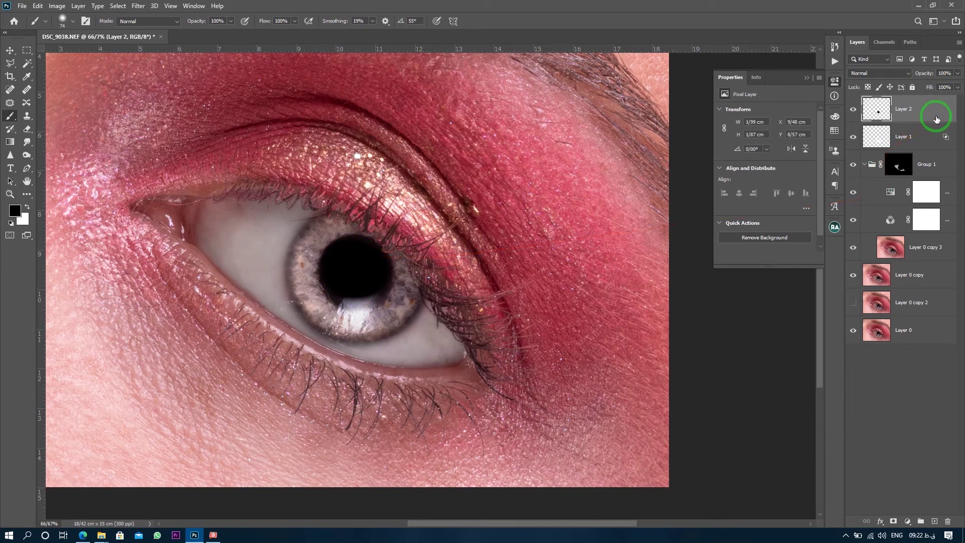
Split Layer 2's Blend If underlying-layer white point to 43/255 and set its blend mode to Overlay.
{"action": "double_click", "coordinate": [929, 116]}
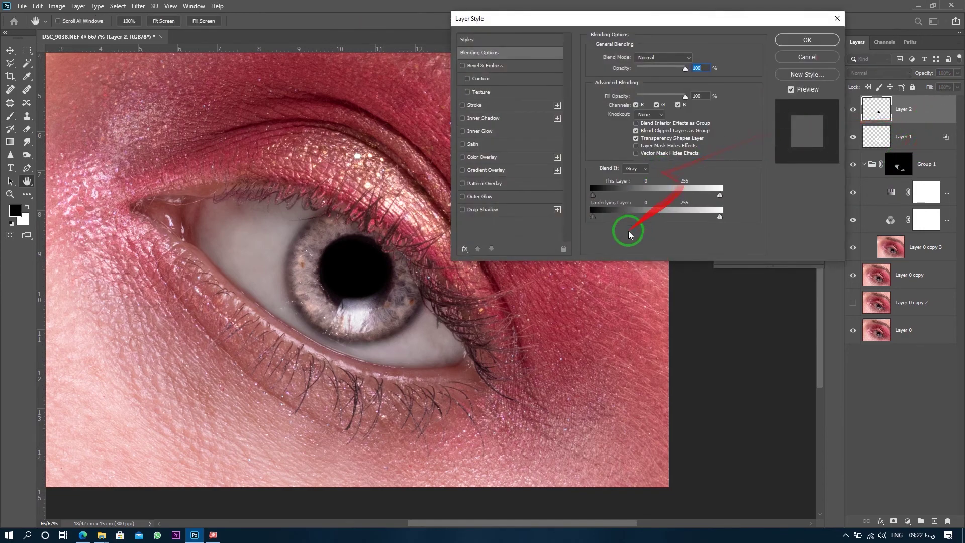
{"action": "left_click_drag", "start_coordinate": [718, 220], "coordinate": [717, 220]}
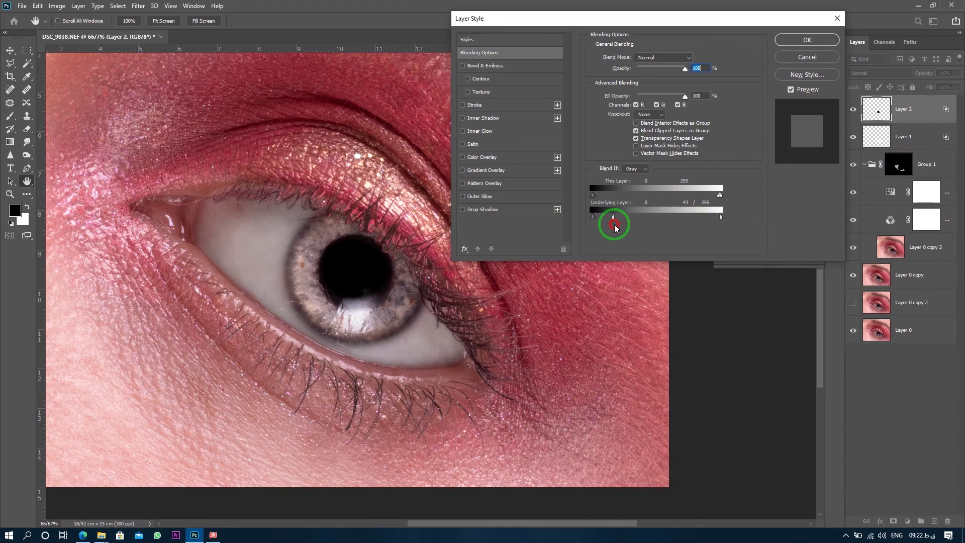
{"action": "left_click", "coordinate": [815, 46]}
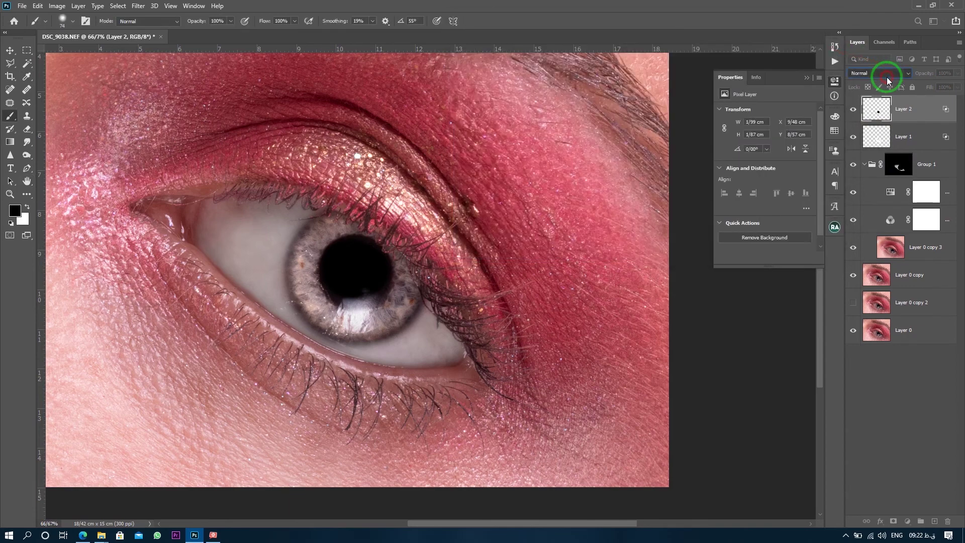
{"action": "left_click", "coordinate": [880, 73]}
{"action": "left_click", "coordinate": [885, 199]}
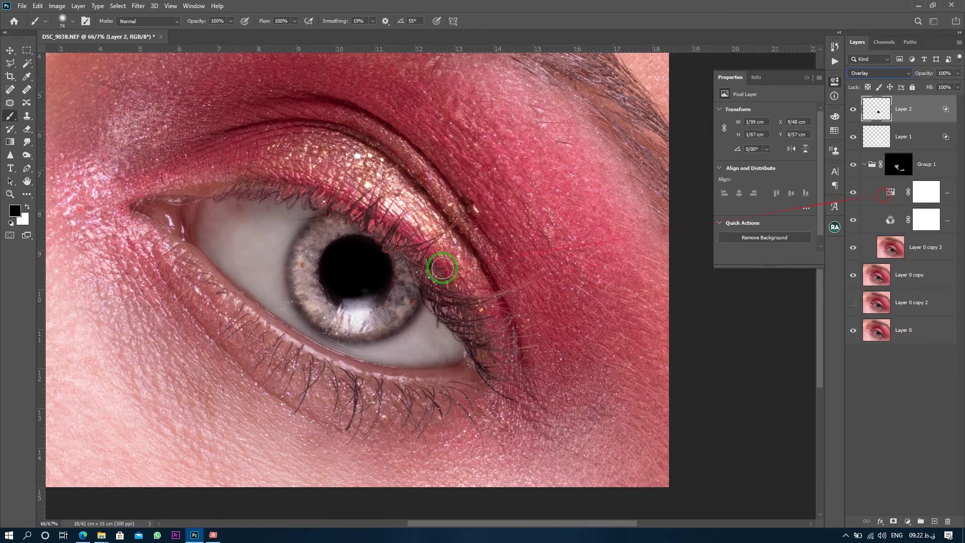
Group Layer 2, Layer 1 and Group 1 with its contents into one group, and hide it to compare with the unedited eye.
{"action": "left_click_drag", "start_coordinate": [450, 270], "coordinate": [481, 224]}
{"action": "key", "text": "ctrl+minus"}
{"action": "left_click_drag", "start_coordinate": [383, 241], "coordinate": [441, 279]}
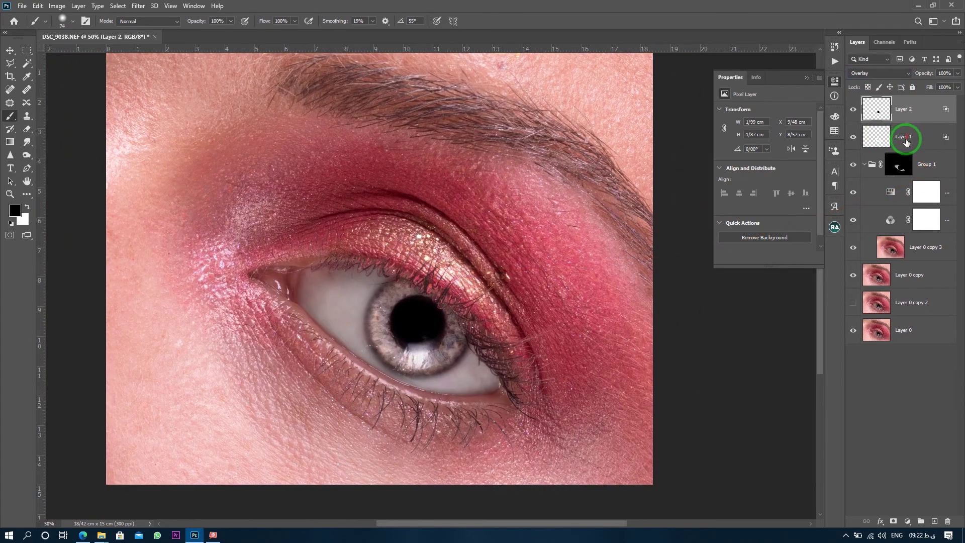
{"action": "key", "text": "ctrl+g"}
{"action": "left_click_drag", "start_coordinate": [879, 131], "coordinate": [910, 305]}
{"action": "left_click", "coordinate": [933, 259], "text": "shift"}
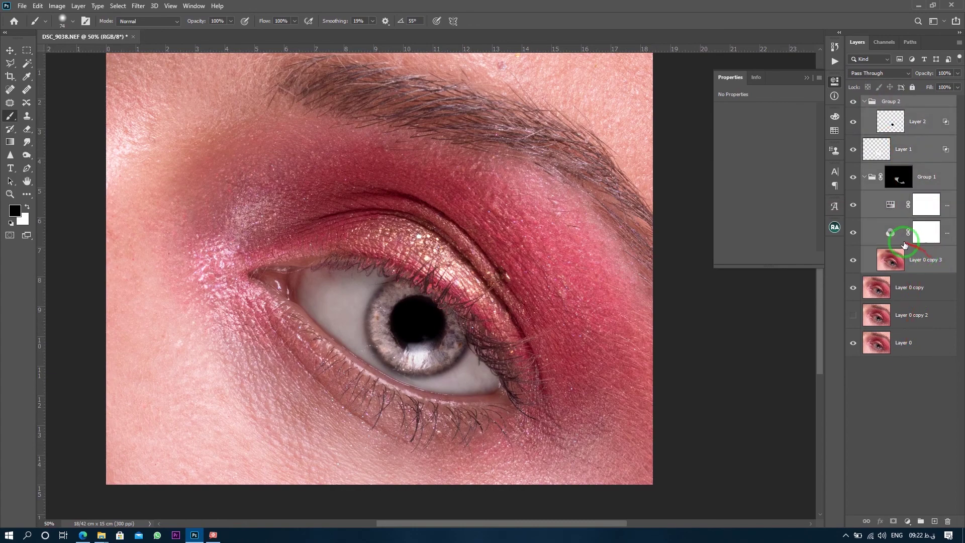
{"action": "key", "text": "ctrl+g"}
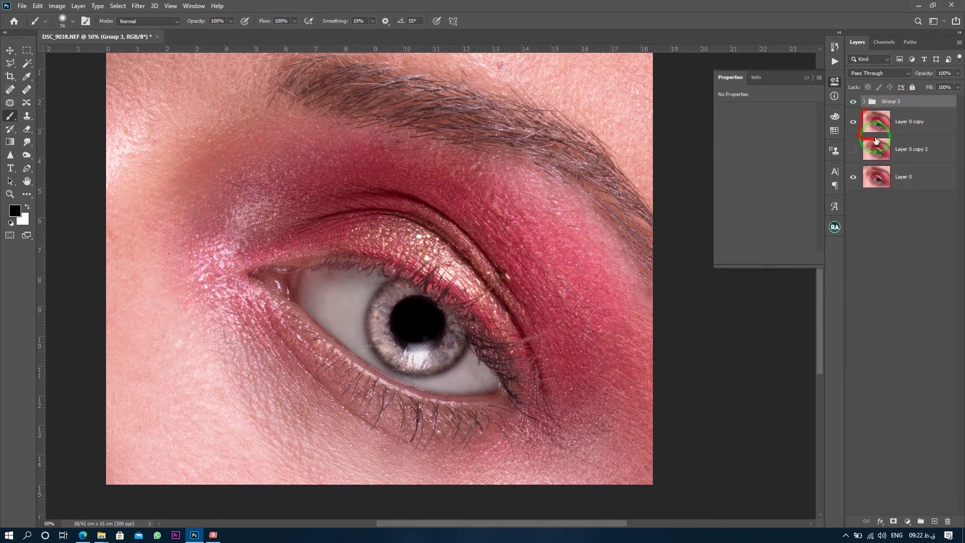
{"action": "left_click", "coordinate": [857, 103]}
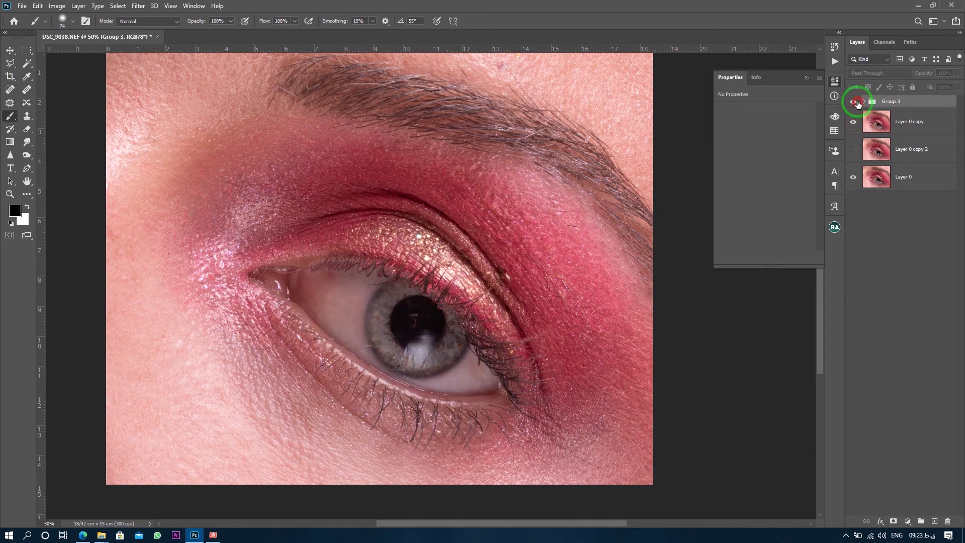